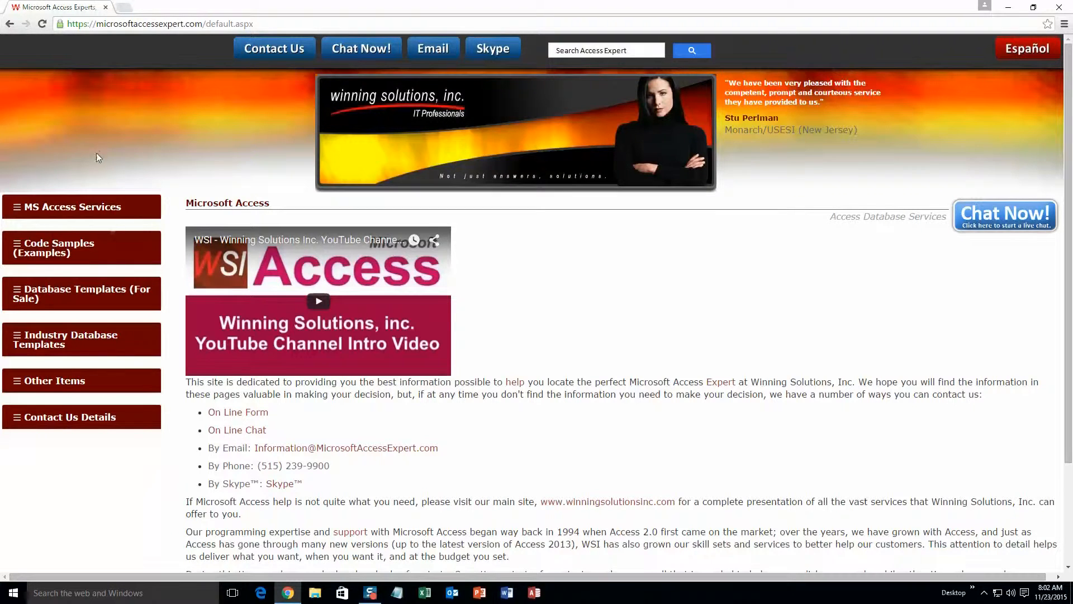
Open the Database Templates list and scroll to the Pool Service & Repair Appointment Tracking entry.
click(62, 295)
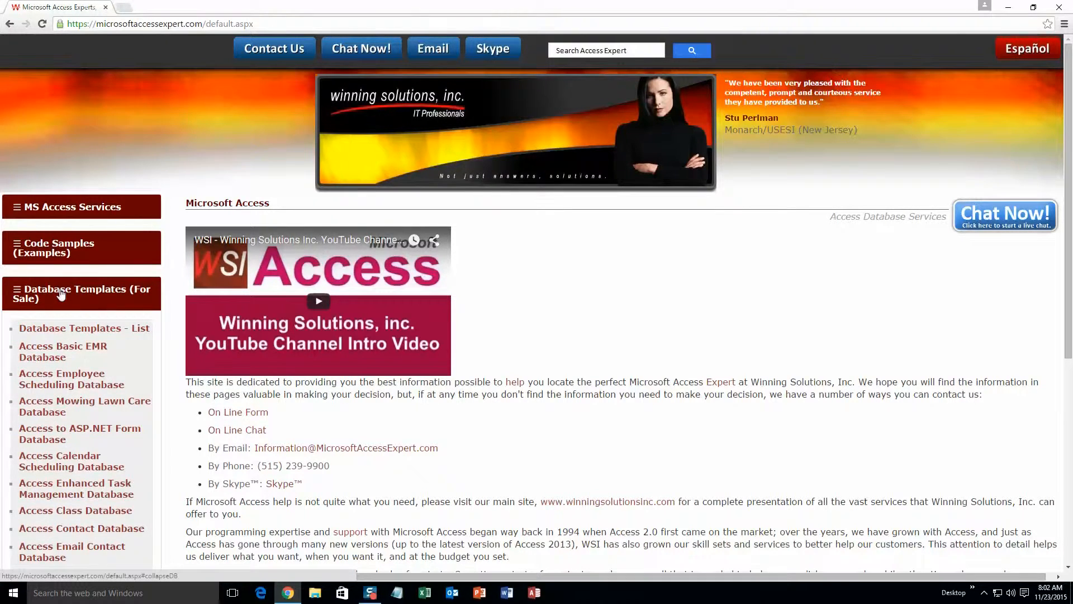
click(69, 290)
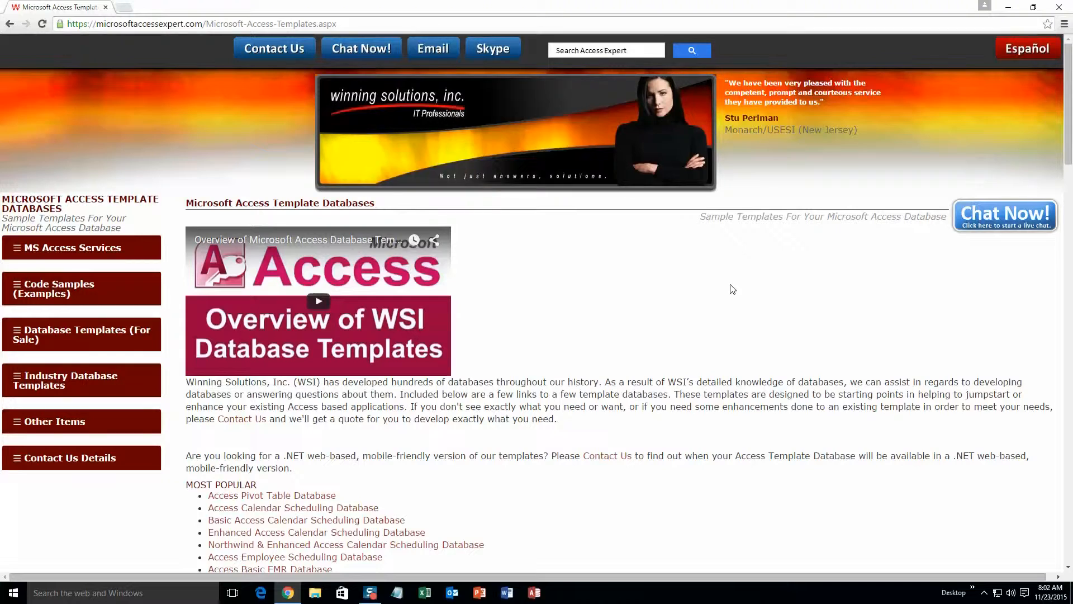
scroll(621, 360, down, 3)
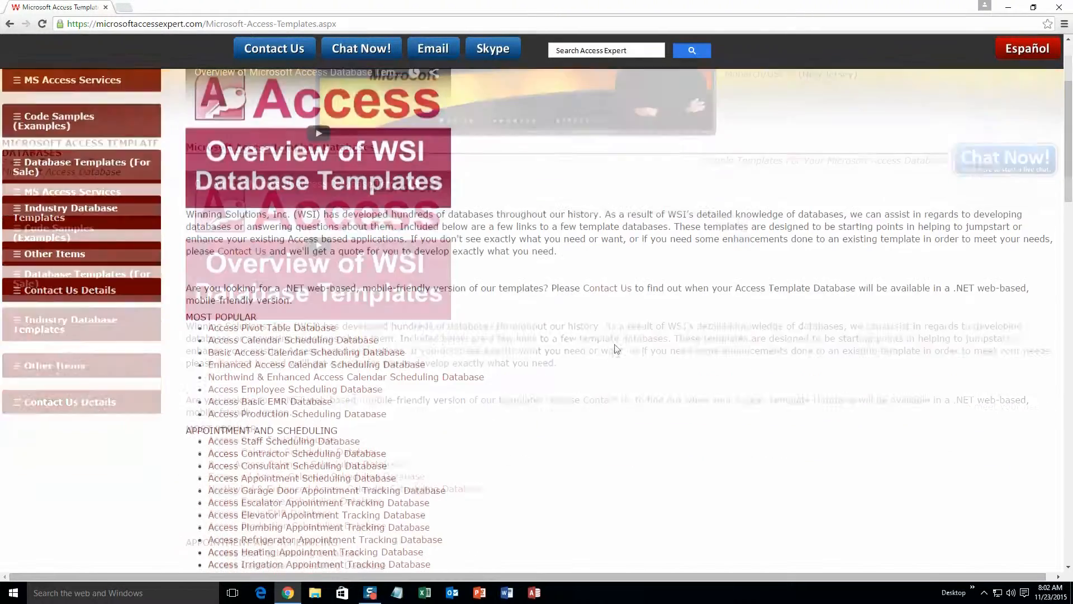
scroll(341, 331, down, 4)
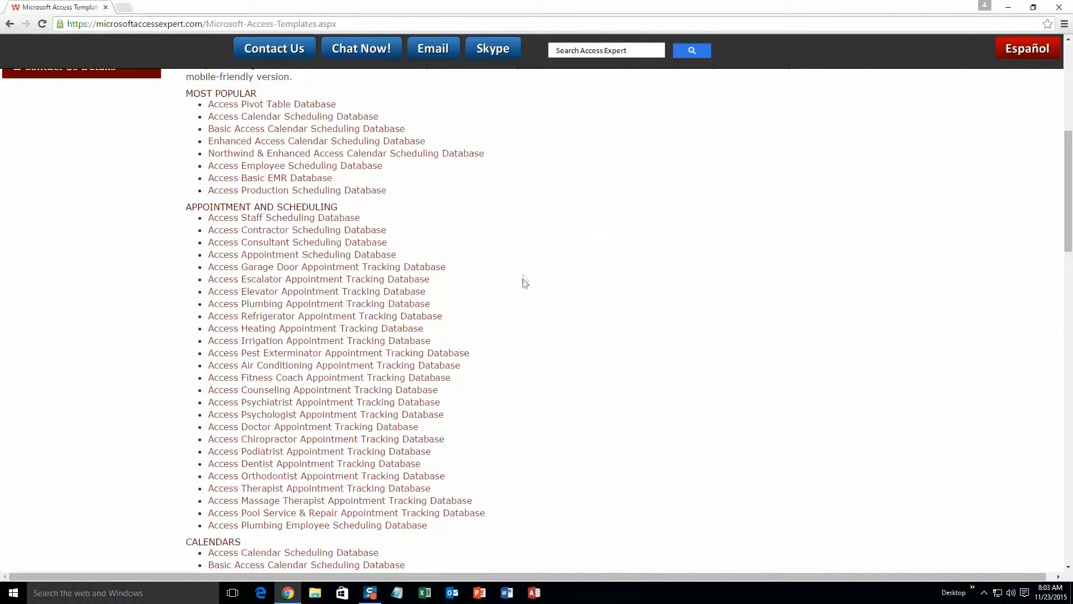
scroll(523, 281, down, 5)
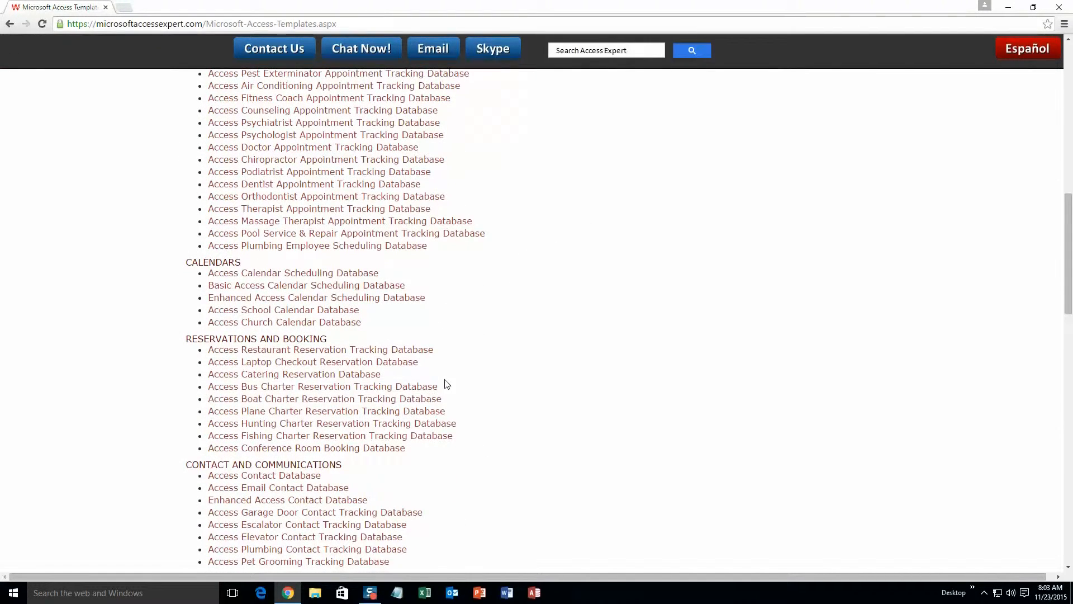
scroll(447, 384, down, 3)
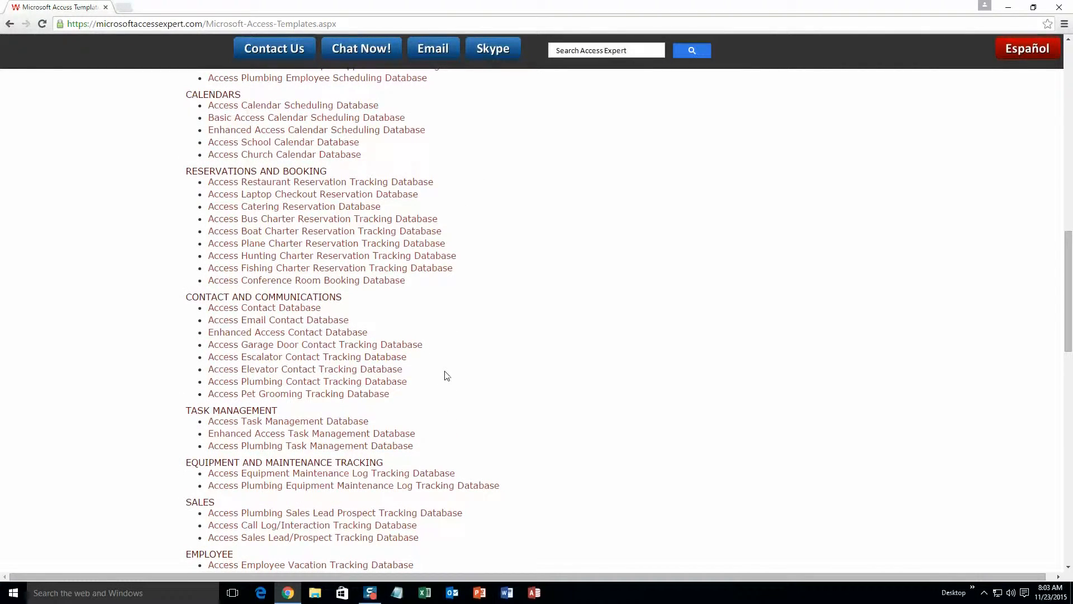
scroll(447, 376, down, 3)
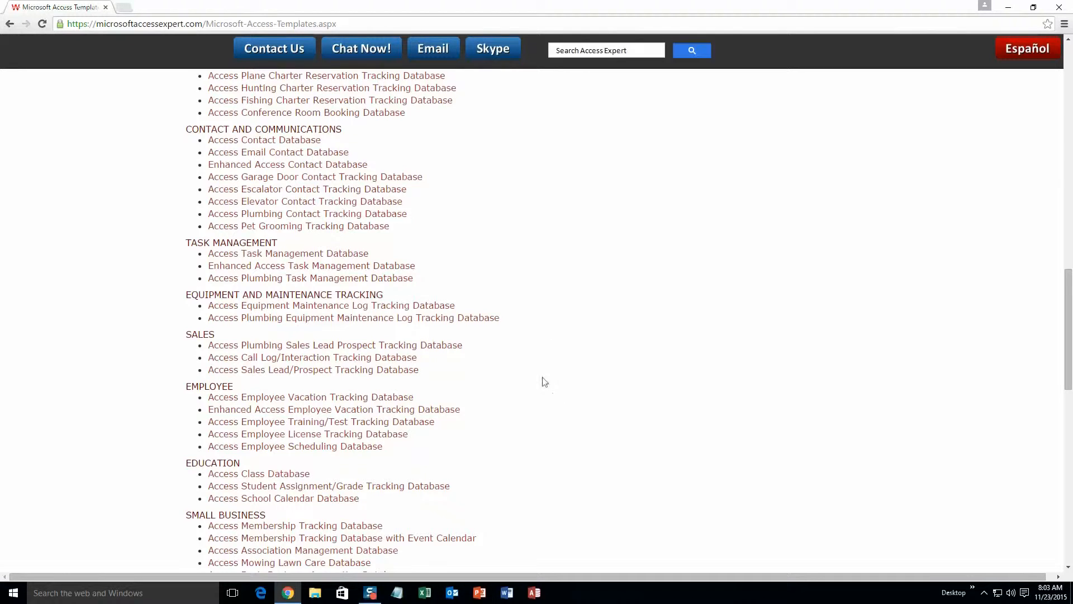
scroll(492, 434, down, 3)
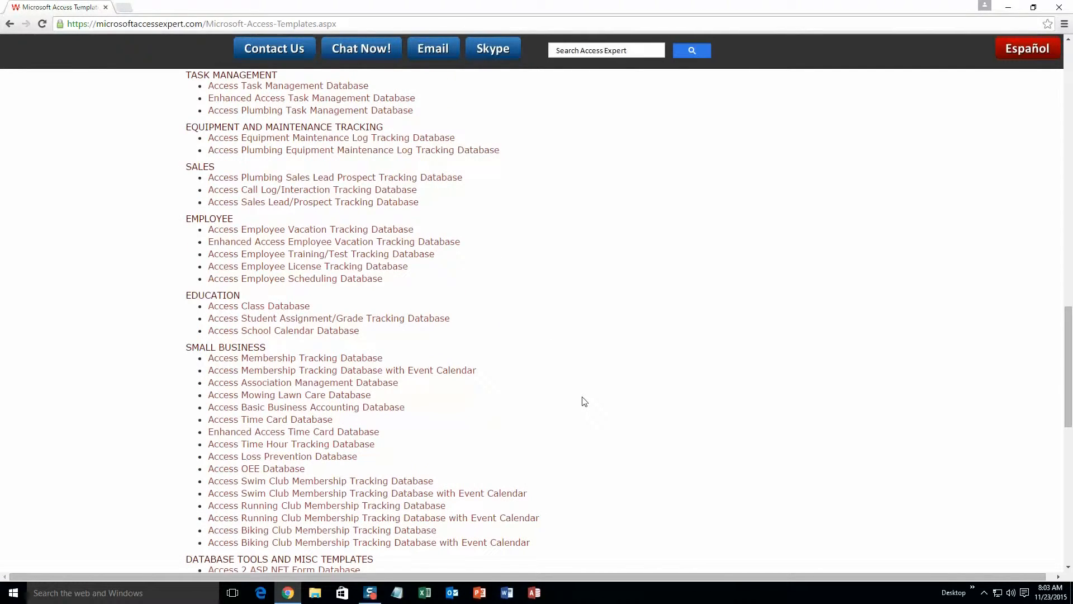
scroll(584, 401, down, 2)
scroll(584, 402, down, 2)
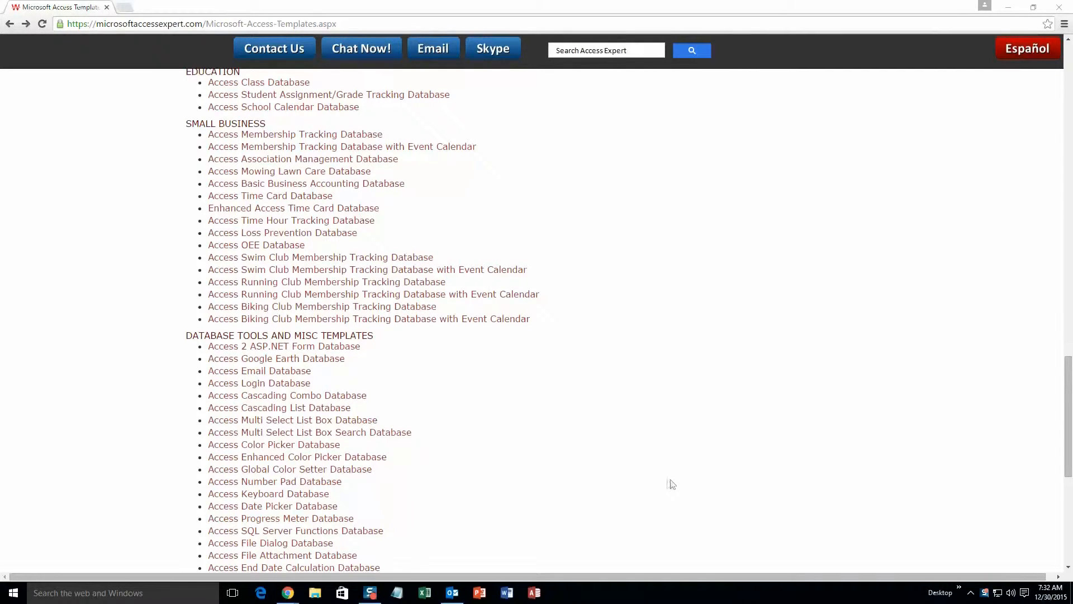
scroll(567, 469, up, 10)
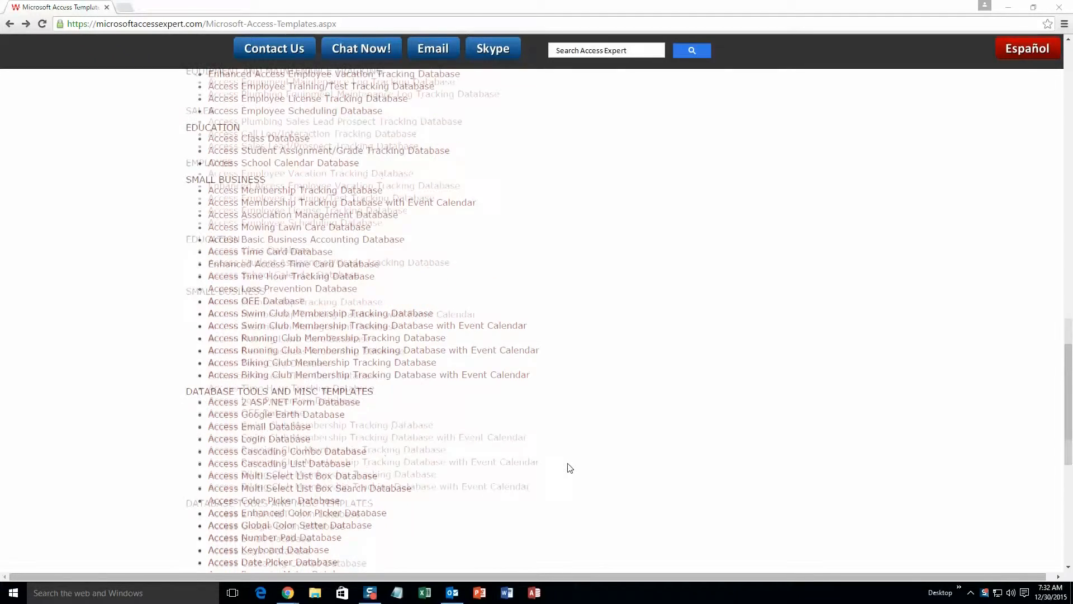
scroll(571, 465, up, 3)
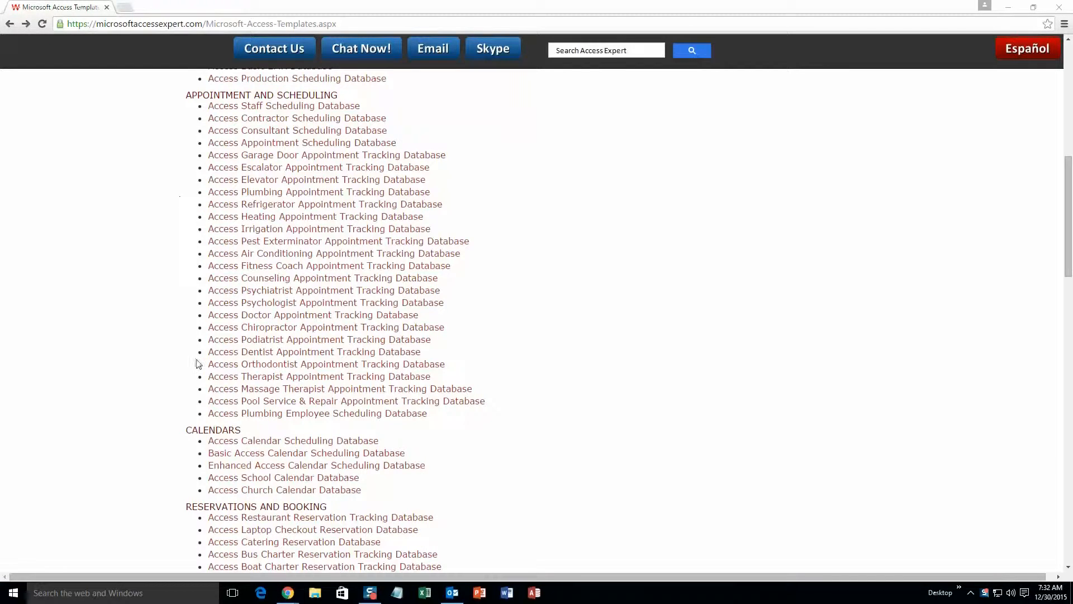
Download the Access 2007/2010/2013/2016 free demo from the Pool Service & Repair template page.
click(264, 403)
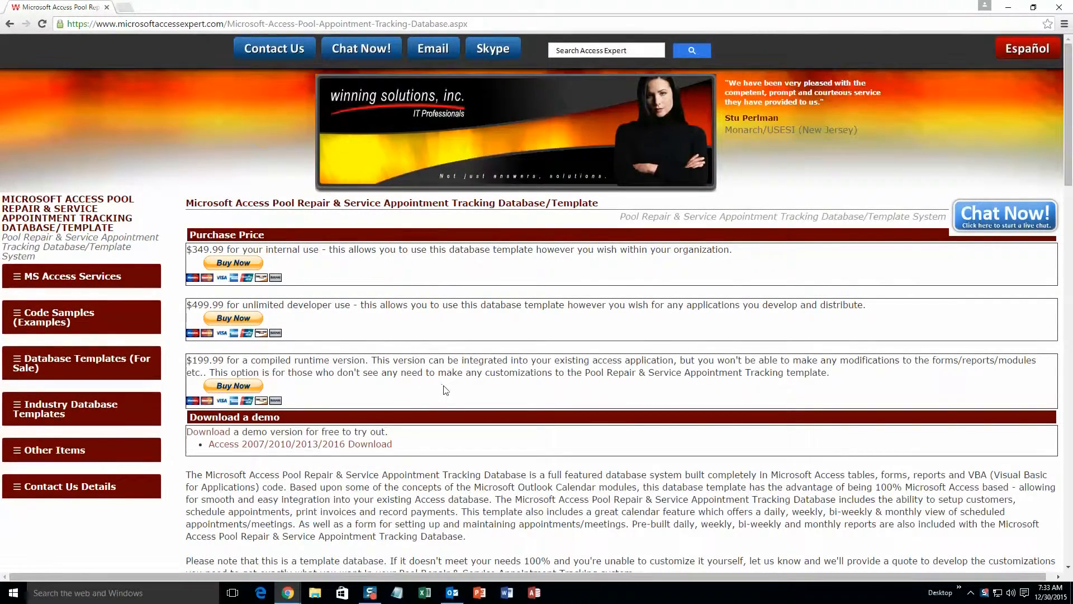
scroll(445, 389, down, 1)
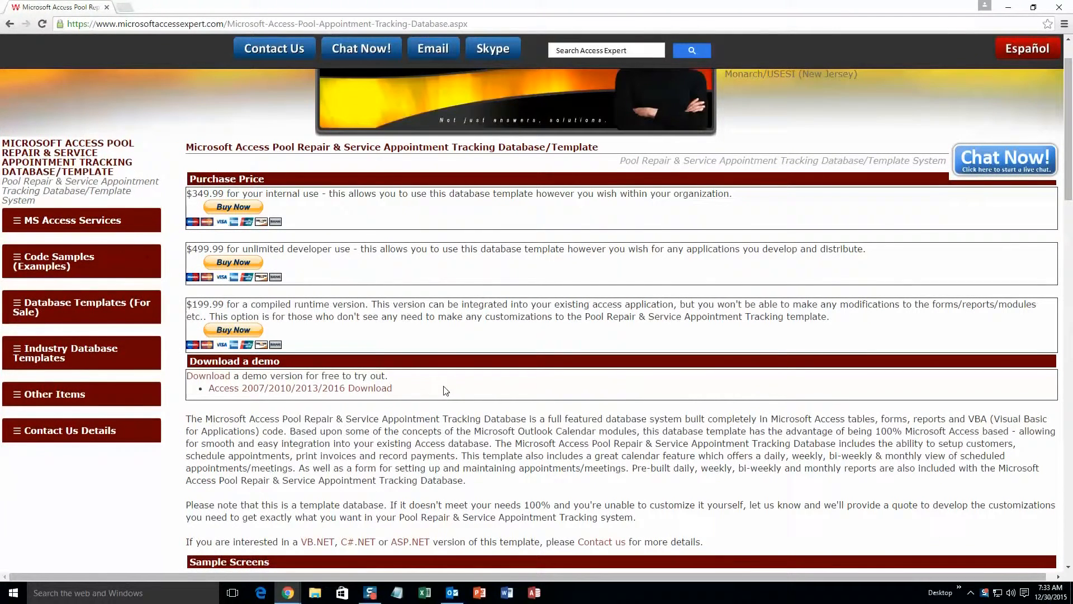
click(323, 390)
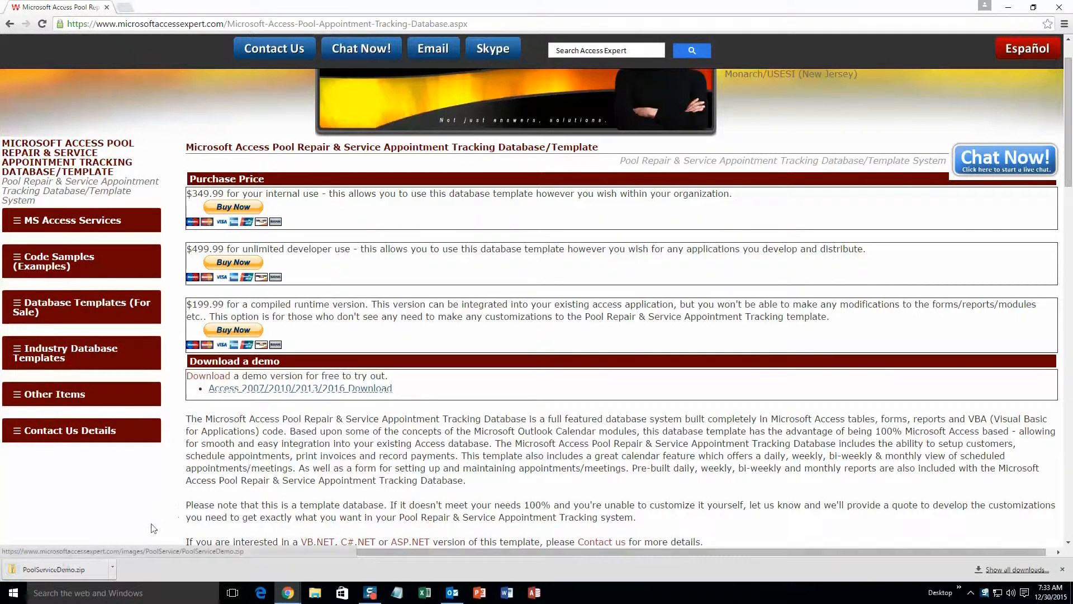
Open PoolServiceDemo.zip, select the PoolServiceDemo file and choose Extract all.
click(82, 570)
click(250, 187)
click(412, 105)
Confirm the extraction and open the extracted PoolServiceDemo database in Access.
click(637, 404)
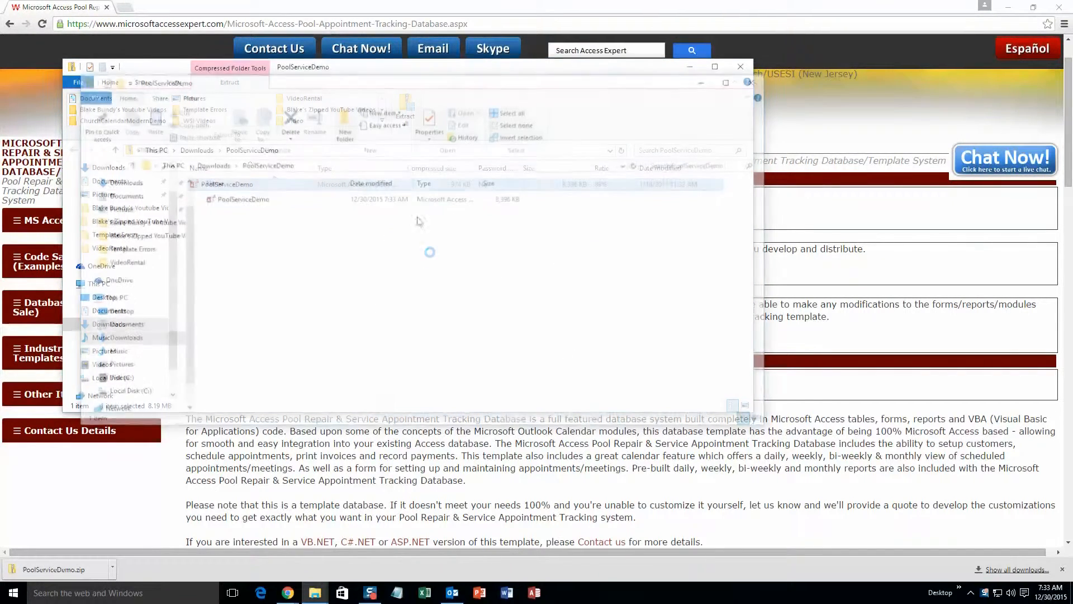
double_click(252, 199)
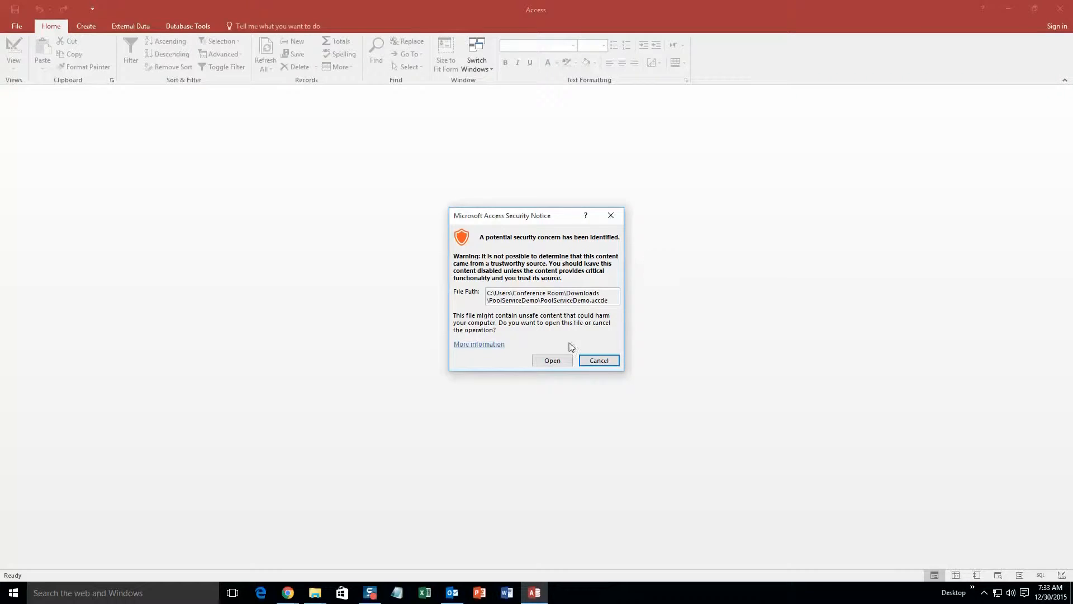
Accept the security notice with Open and close the Demo popup to reach the Main Menu.
click(554, 361)
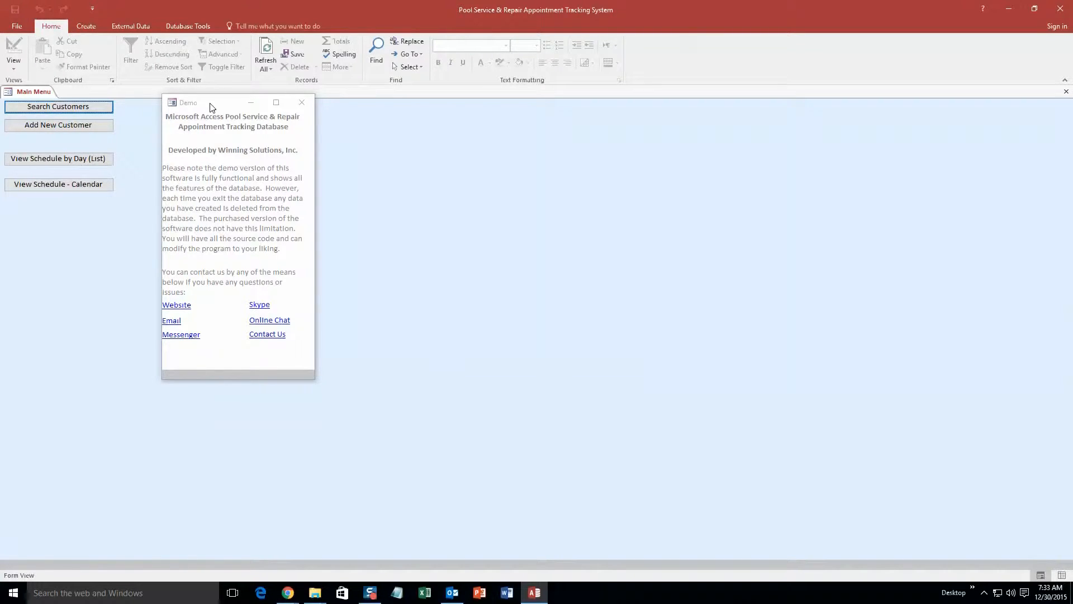
click(297, 108)
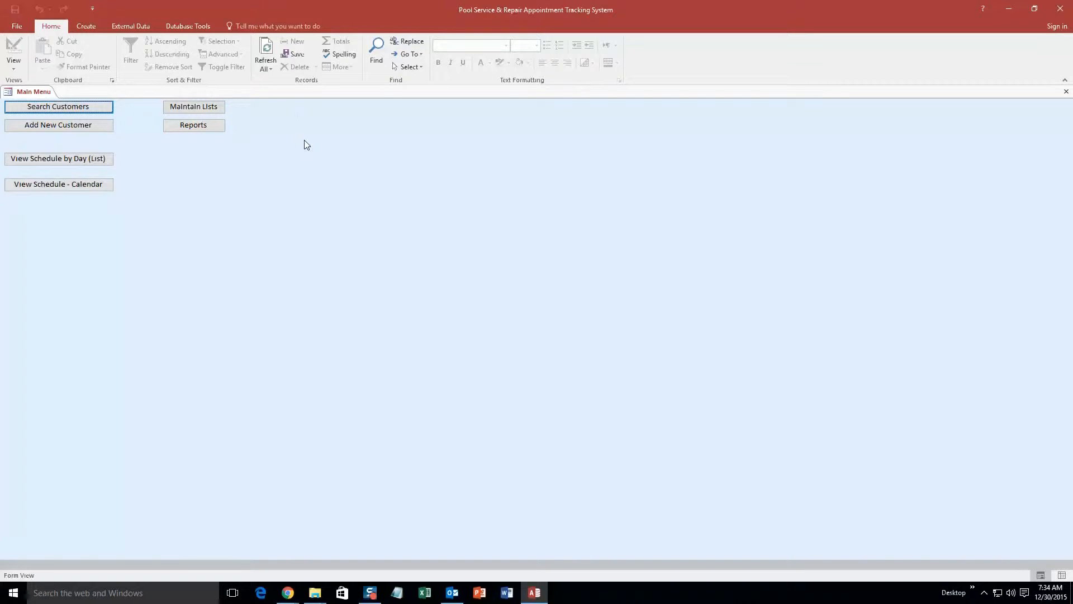
Add a new customer with title Mrs and the customer's first and last name.
click(76, 124)
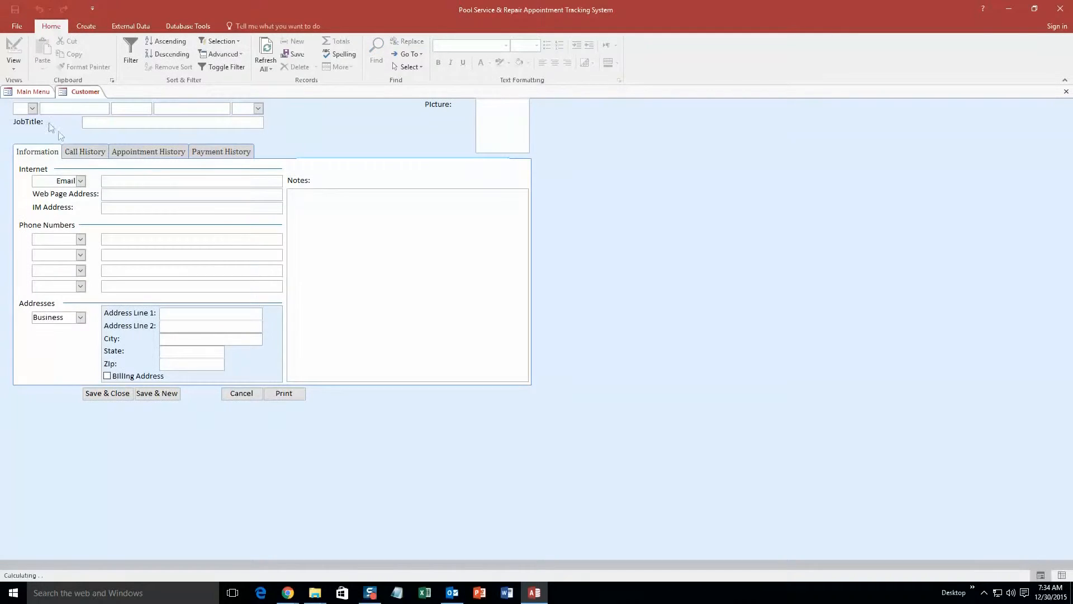
click(33, 107)
click(36, 153)
click(88, 107)
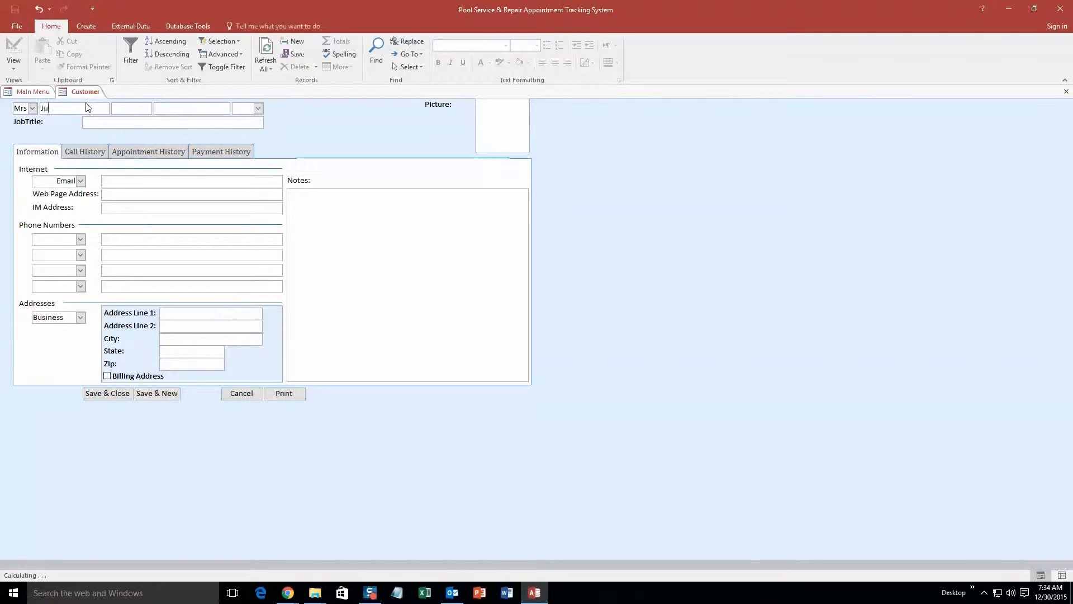
click(182, 109)
Enter the customer's e-mail address and an Assistant-type phone number.
click(110, 179)
text(tes)
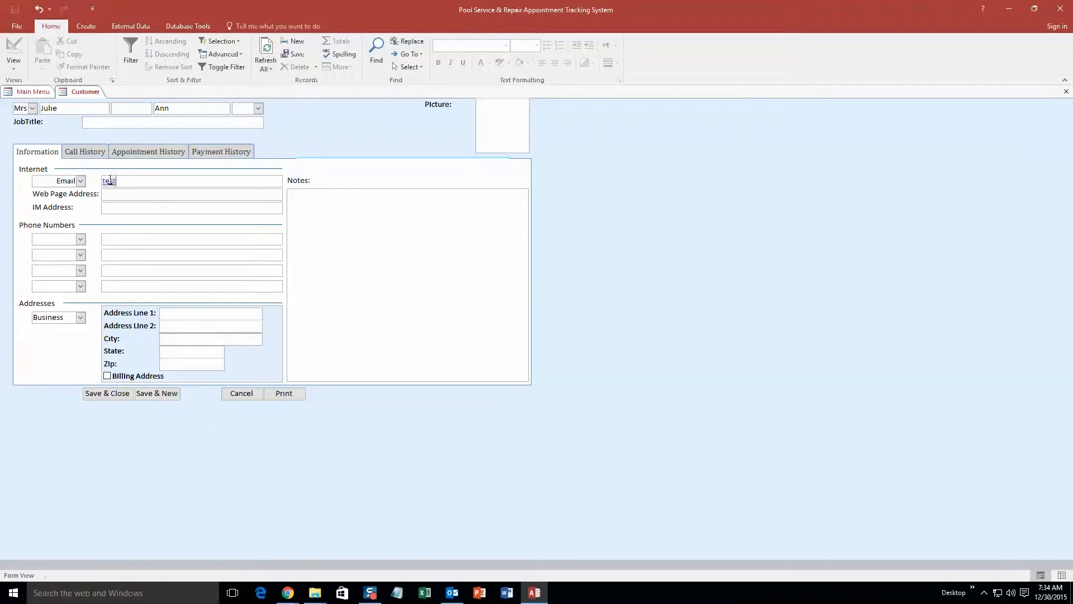
text(t@test.com)
click(80, 239)
click(49, 248)
click(114, 240)
text(111) 111-1111)
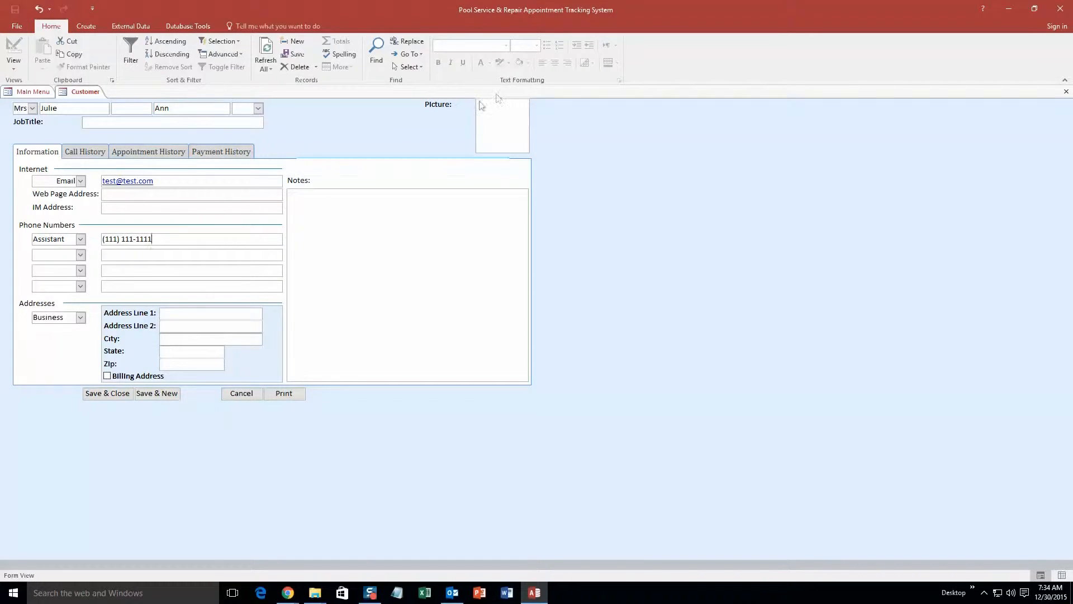
Review the Call, Appointment and Payment History tabs, then return to contact information.
click(86, 151)
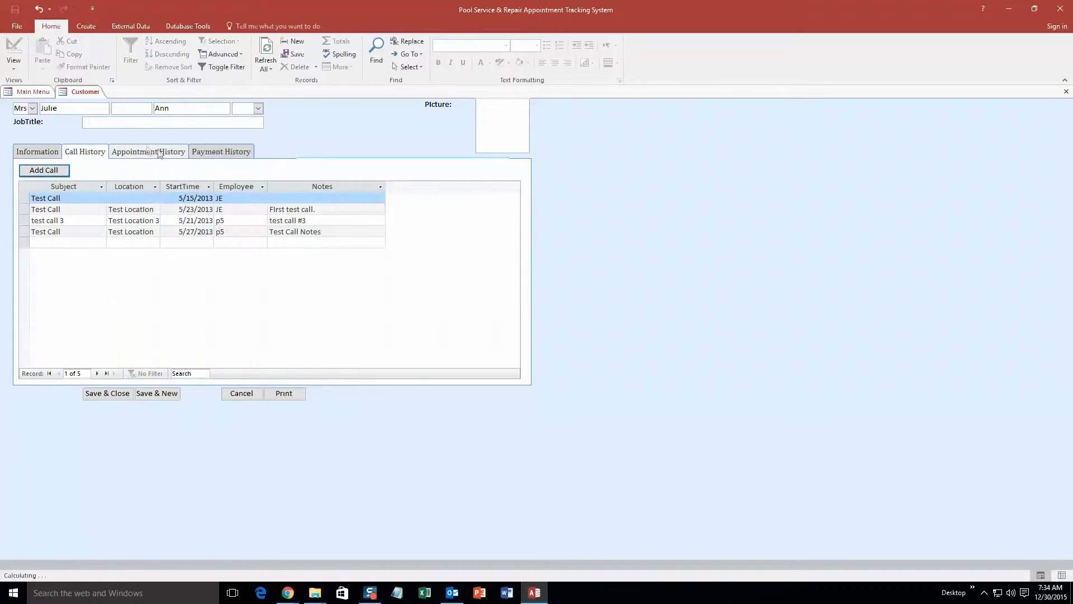
click(156, 152)
click(222, 152)
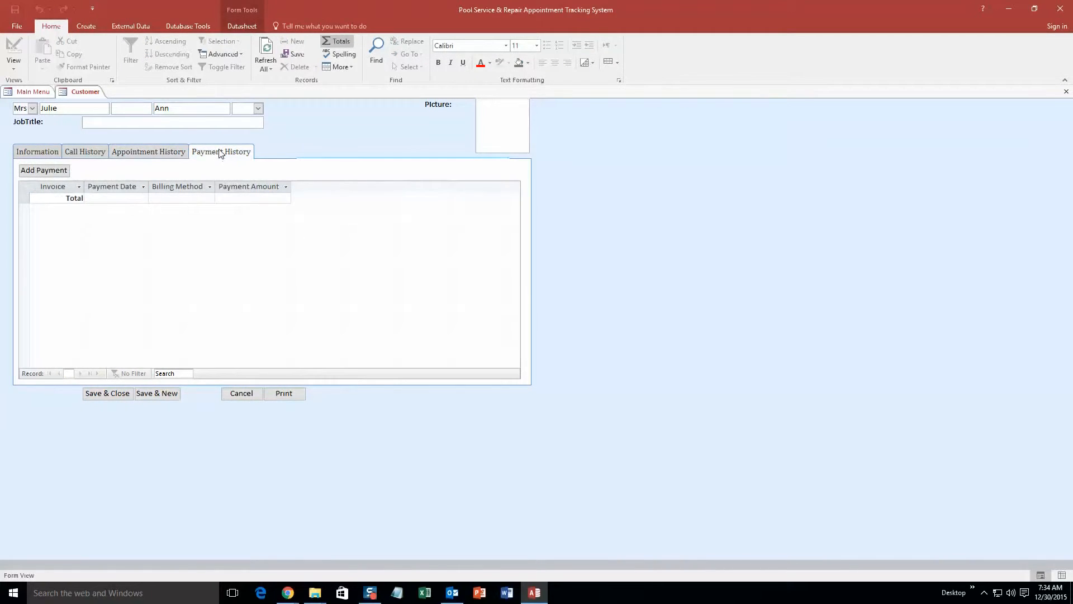
click(46, 153)
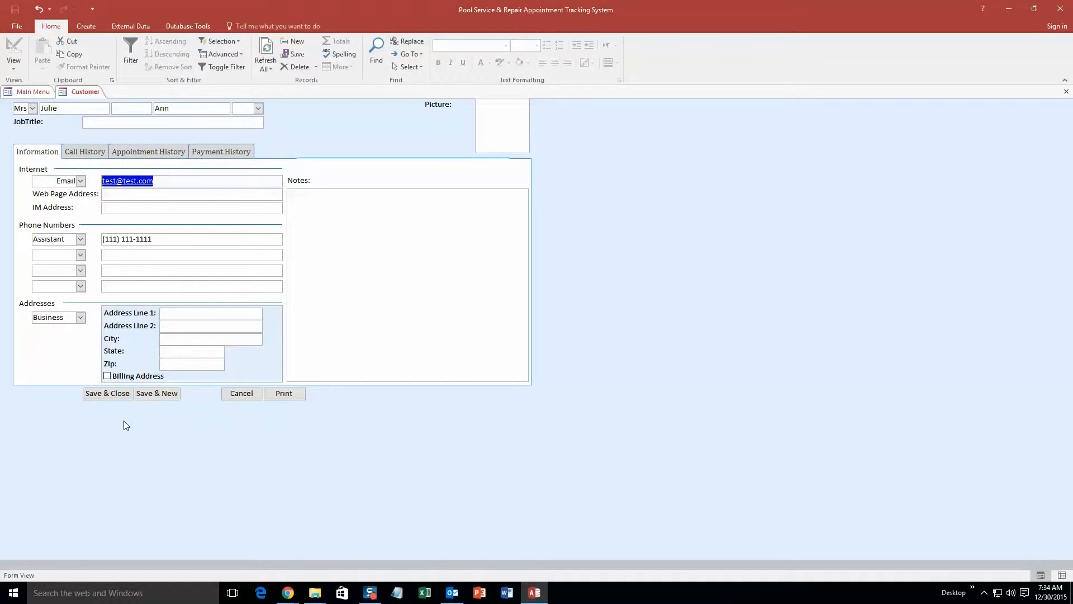
Save the customer, then search customers by the new customer's last name.
click(102, 394)
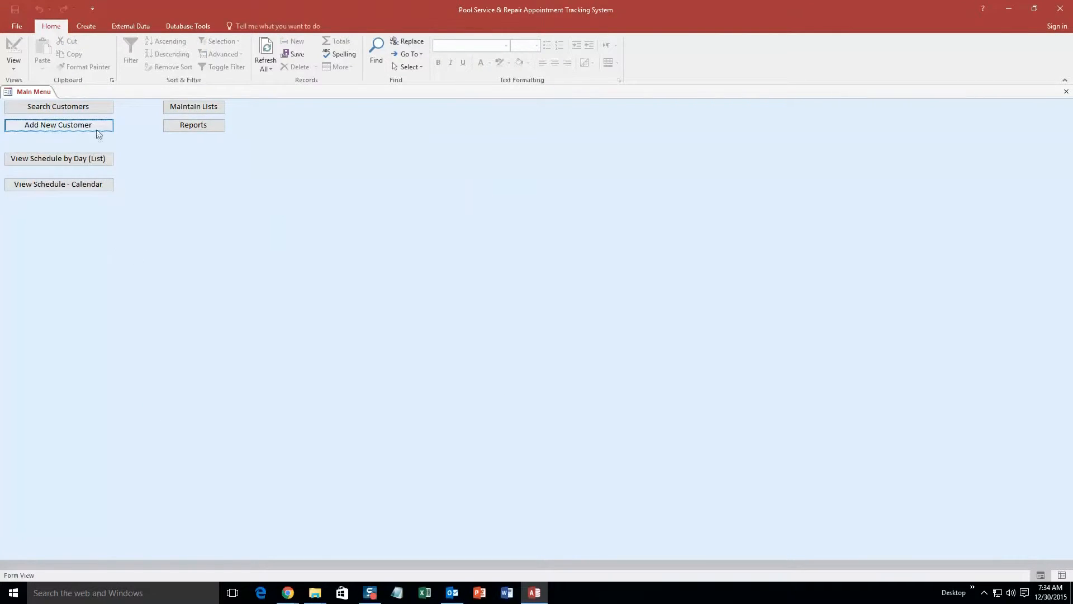
click(83, 106)
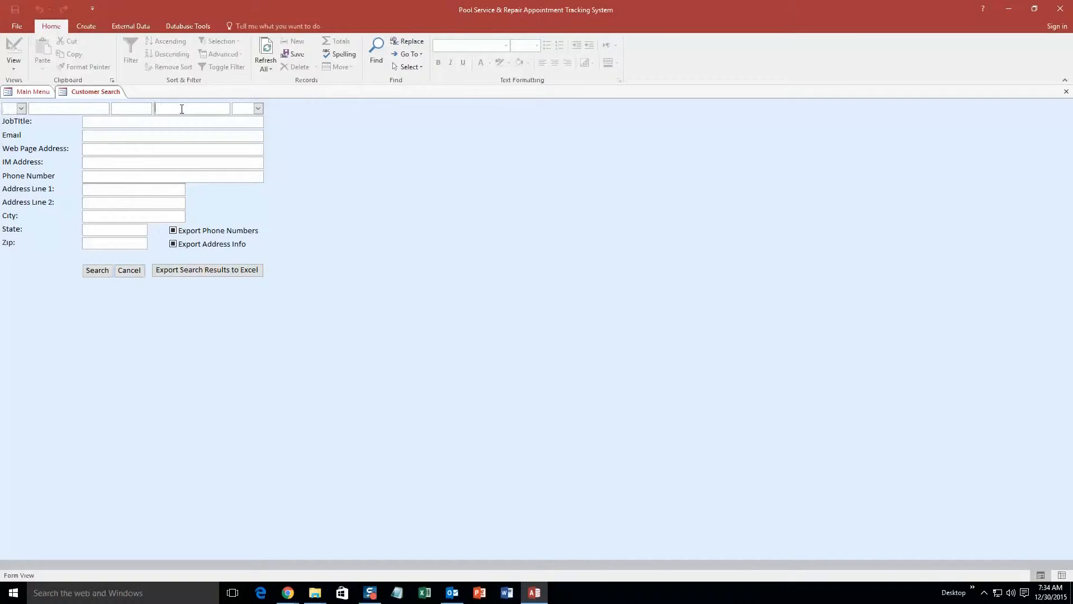
text(Ann)
click(97, 270)
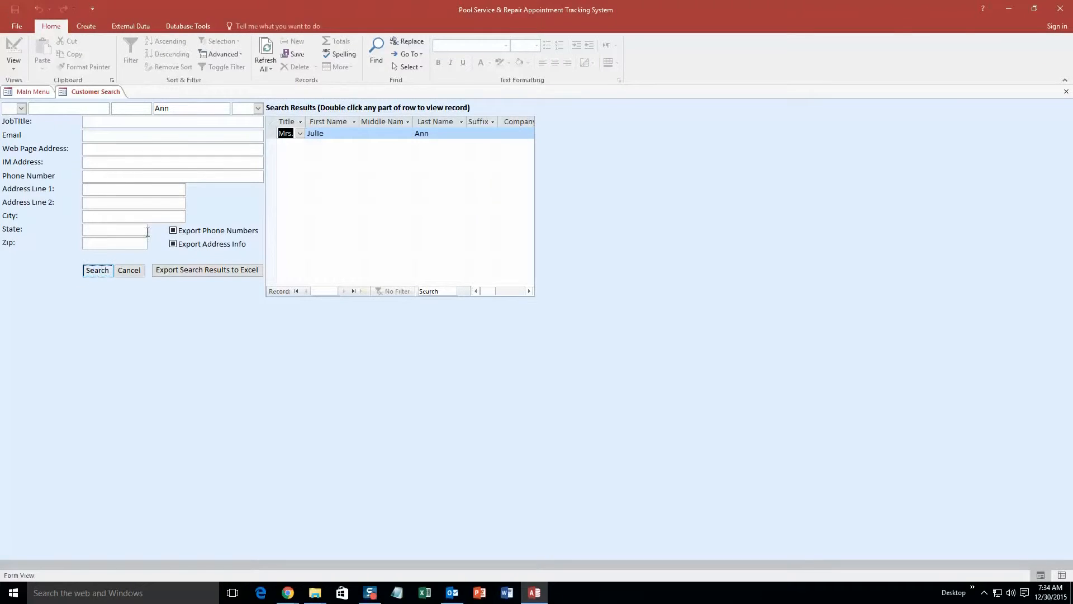
Open the found customer record and review its Appointment, Payment and Call History tabs.
double_click(333, 136)
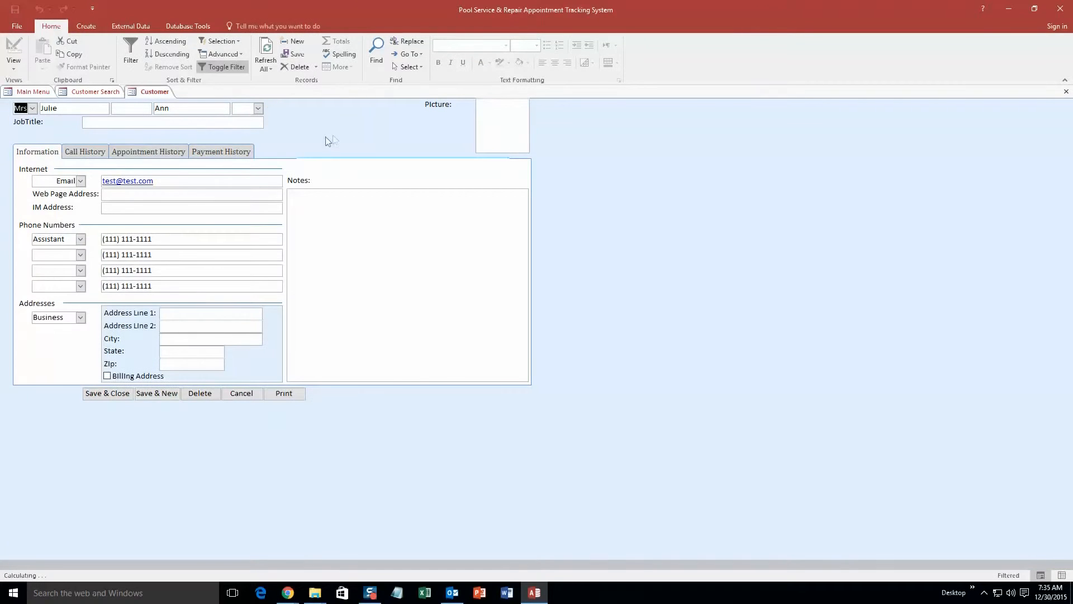
click(158, 155)
click(213, 152)
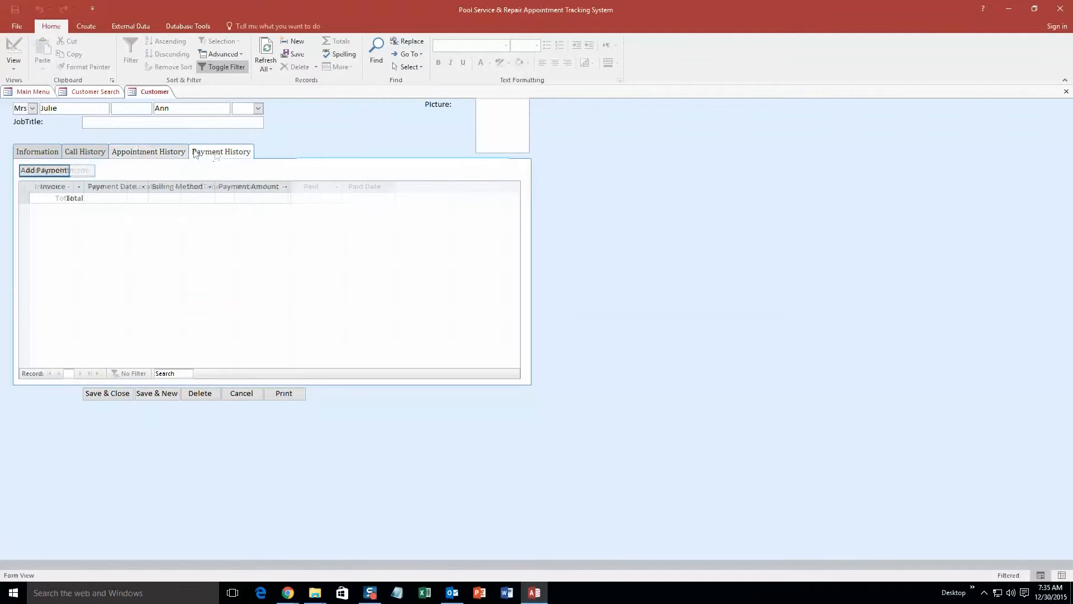
click(85, 152)
click(146, 155)
click(235, 152)
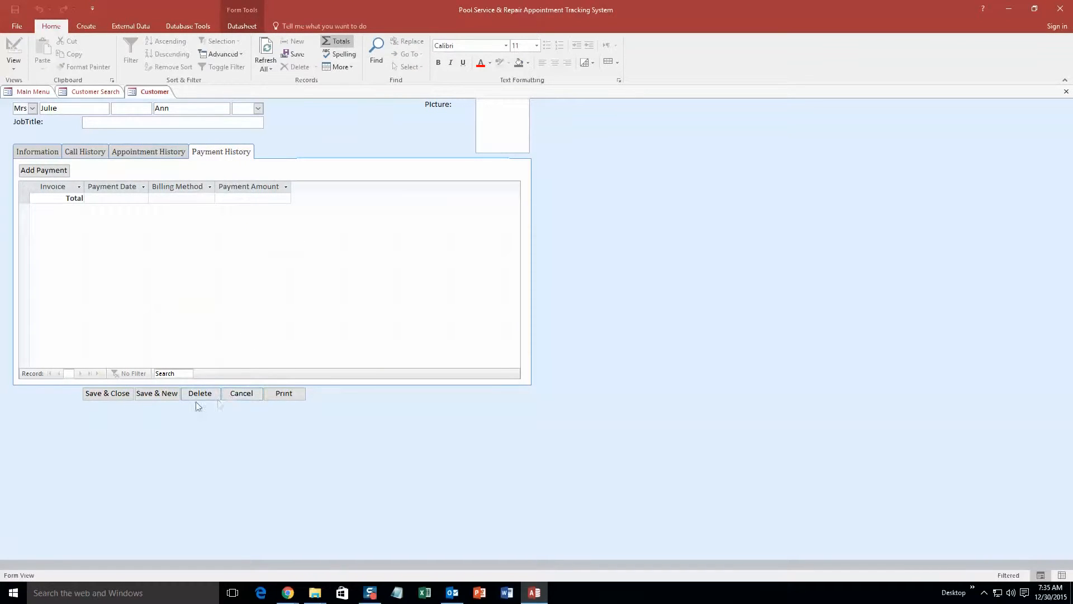
Cancel out of the customer record and close the Customer Search form.
click(246, 396)
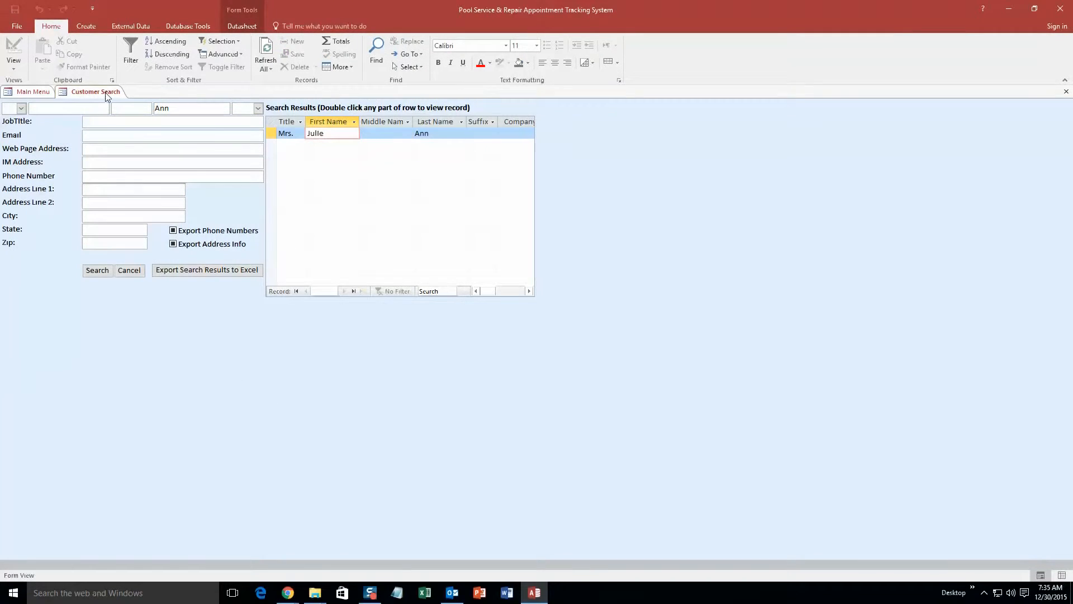
right_click(105, 92)
click(125, 114)
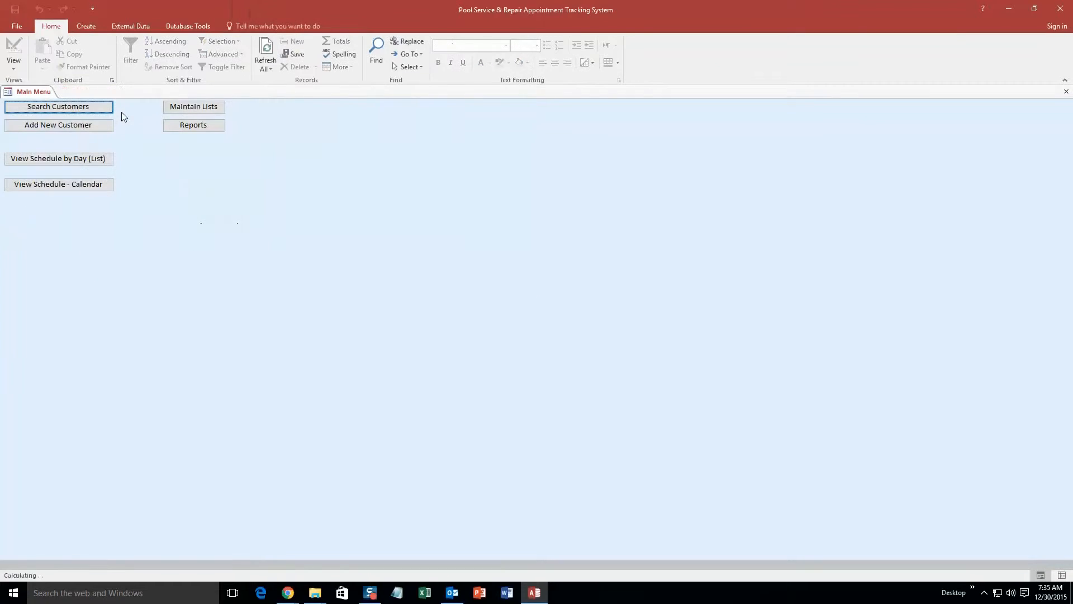
Open the calendar schedule, check December 2015, and return to the December 30 day view's 8 AM slot.
click(85, 187)
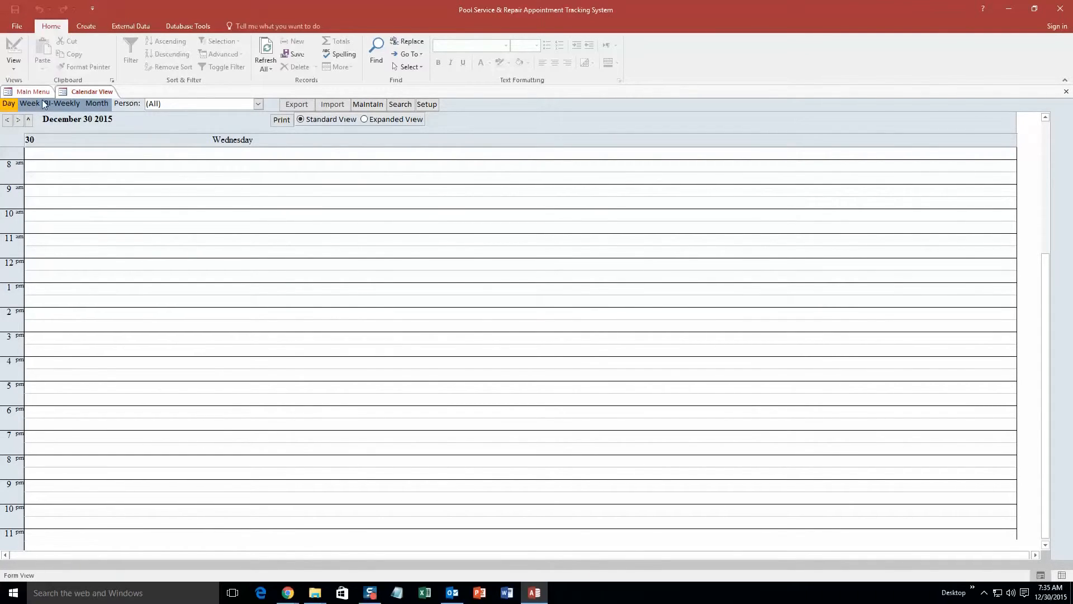
click(97, 104)
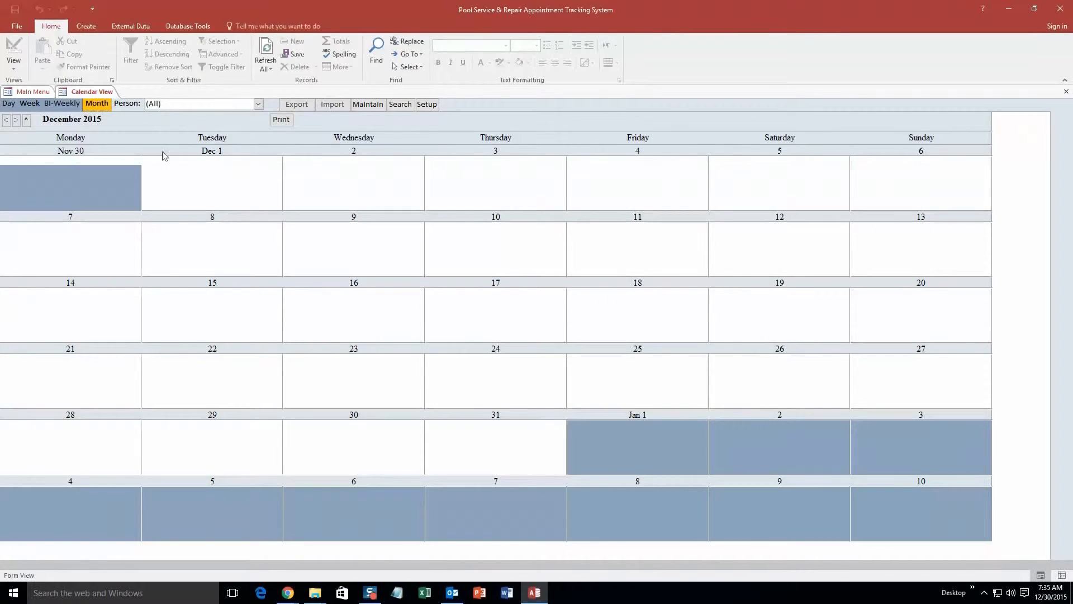
click(9, 104)
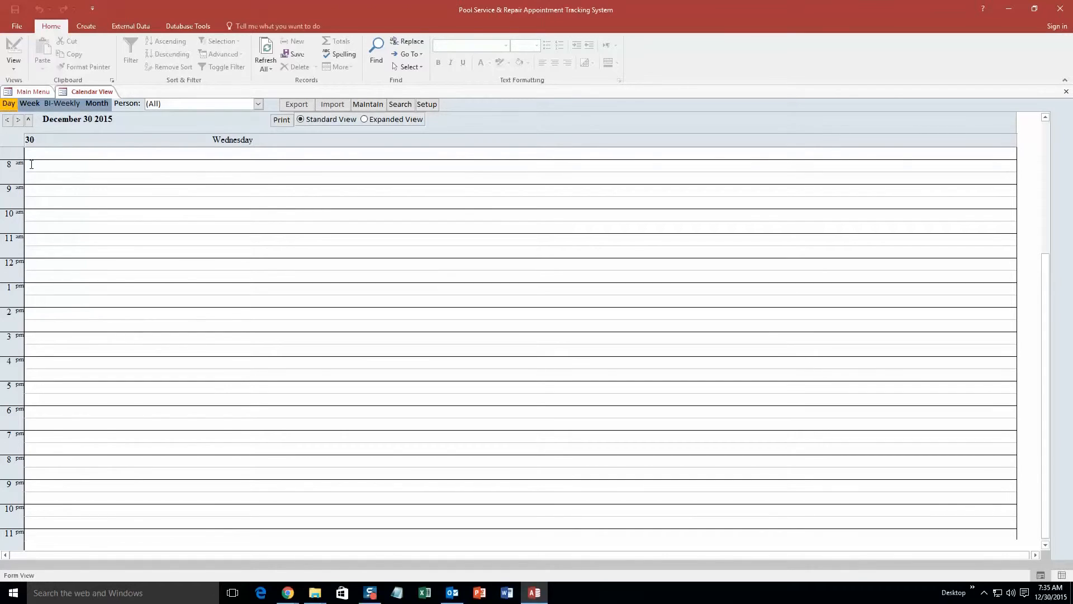
click(40, 165)
Create an 8 AM appointment for the new customer with Person 1, type Filtration, Location 1.
double_click(40, 165)
click(159, 65)
click(122, 78)
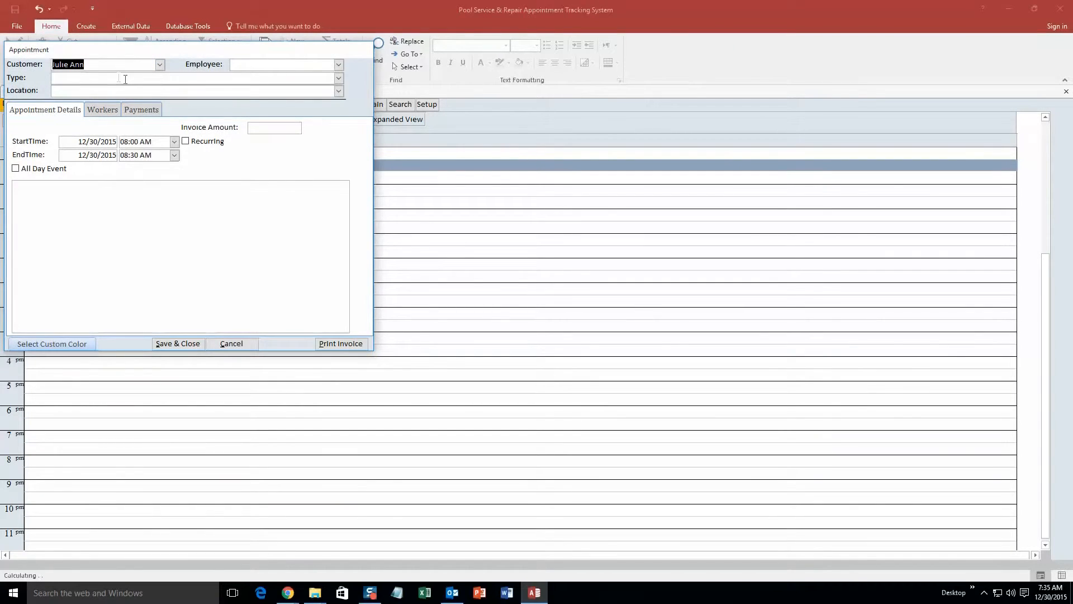
click(340, 65)
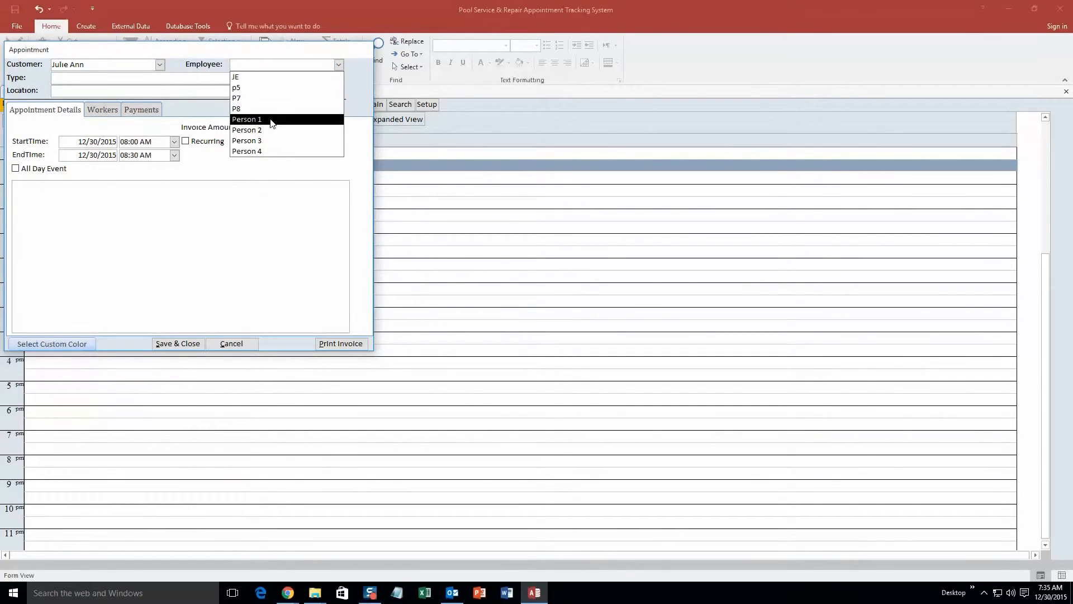
click(271, 119)
click(338, 78)
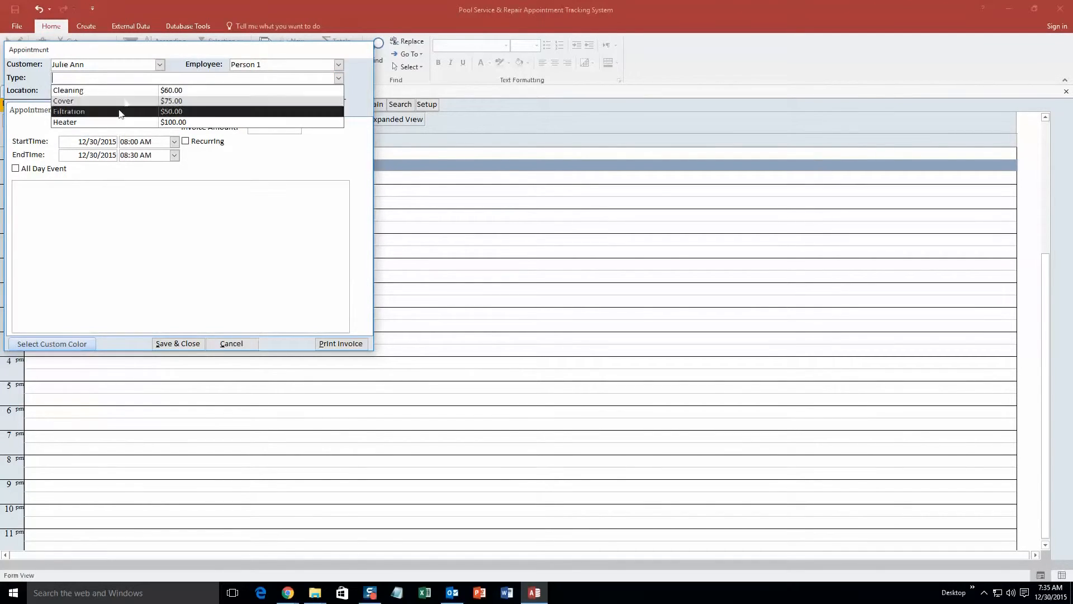
click(119, 114)
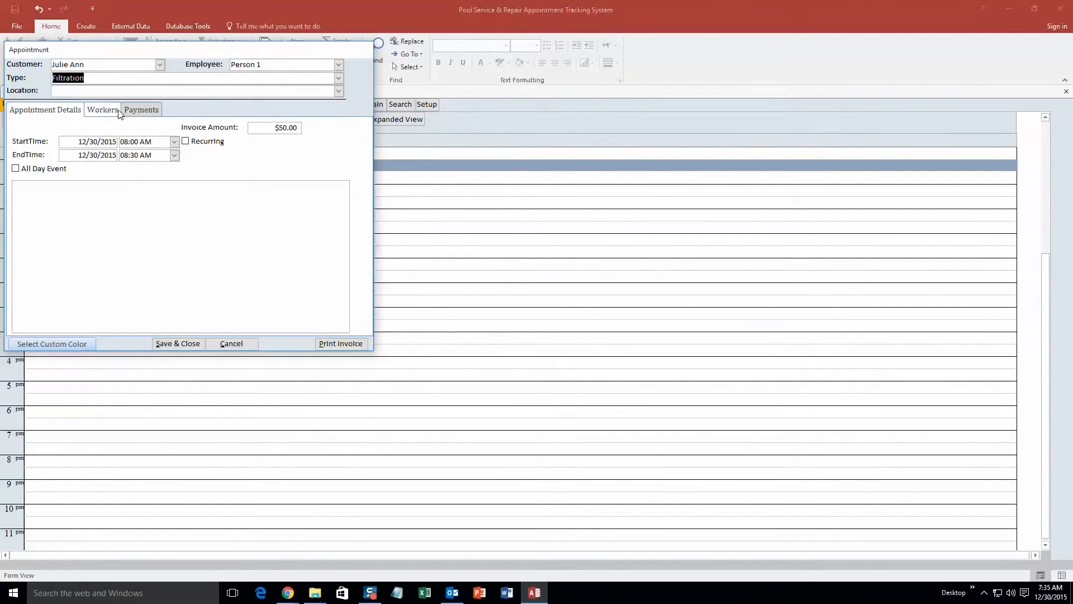
click(339, 79)
click(339, 79)
click(338, 91)
click(205, 102)
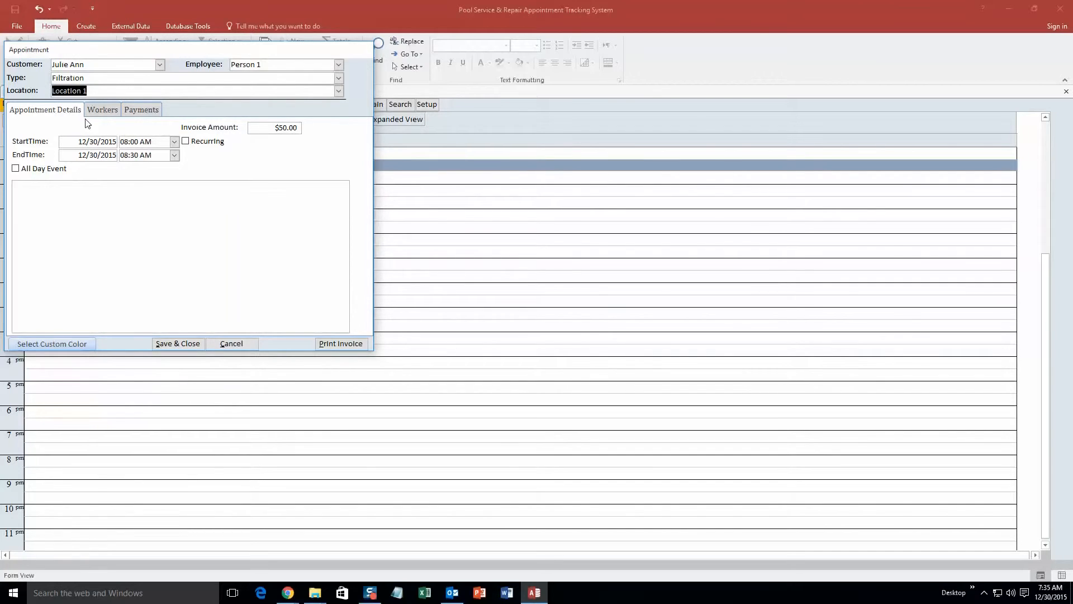
Set the end time to 09:00 AM and add Person 2 as a worker.
click(174, 155)
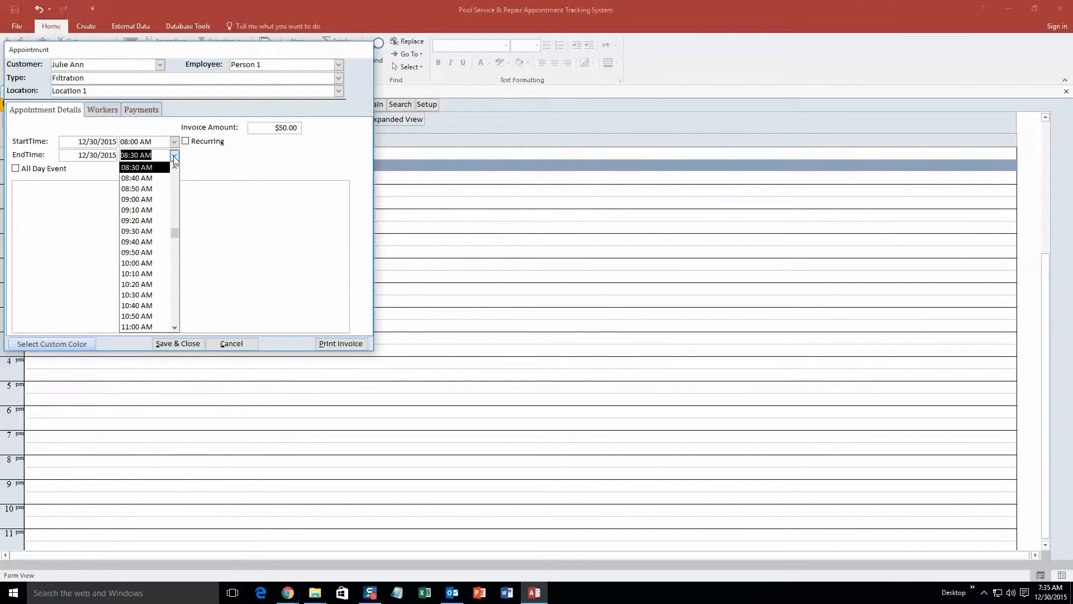
click(146, 199)
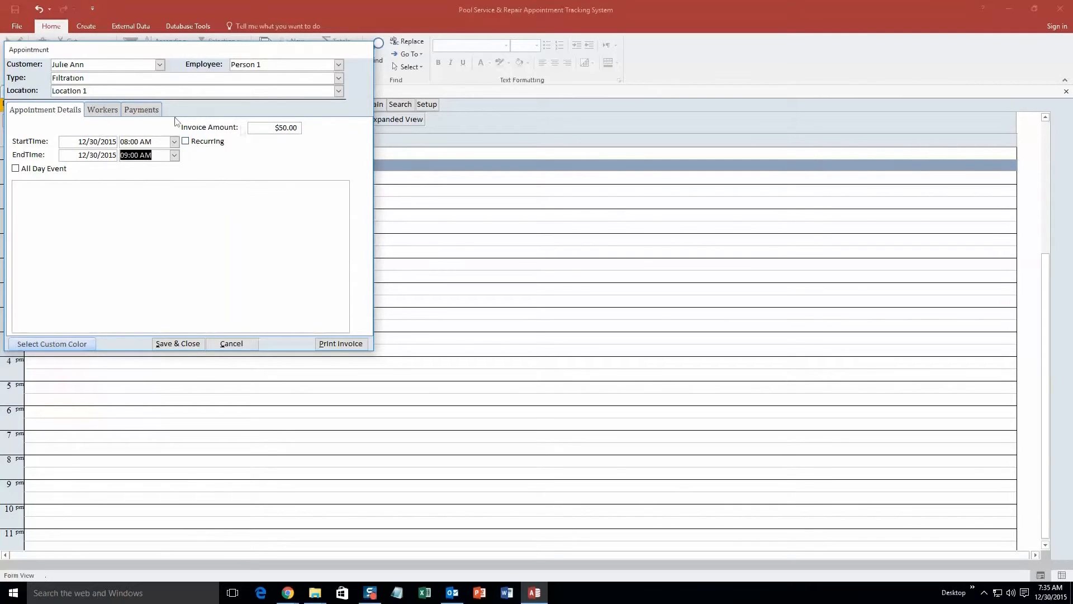
click(95, 110)
click(117, 140)
click(69, 215)
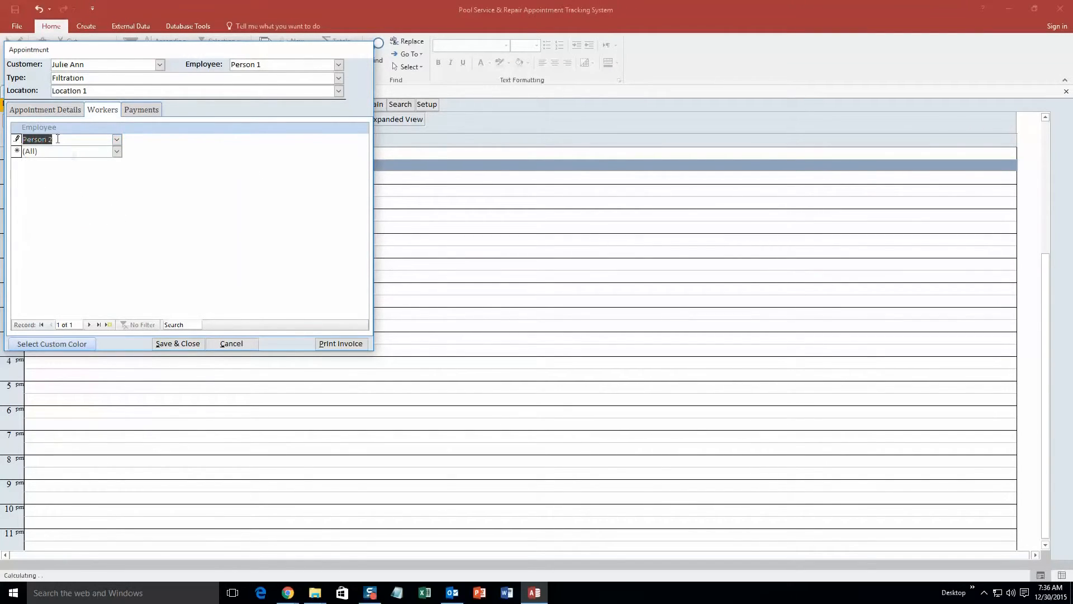
Check the payment details, give the appointment a custom bright green colour, and save it.
click(141, 112)
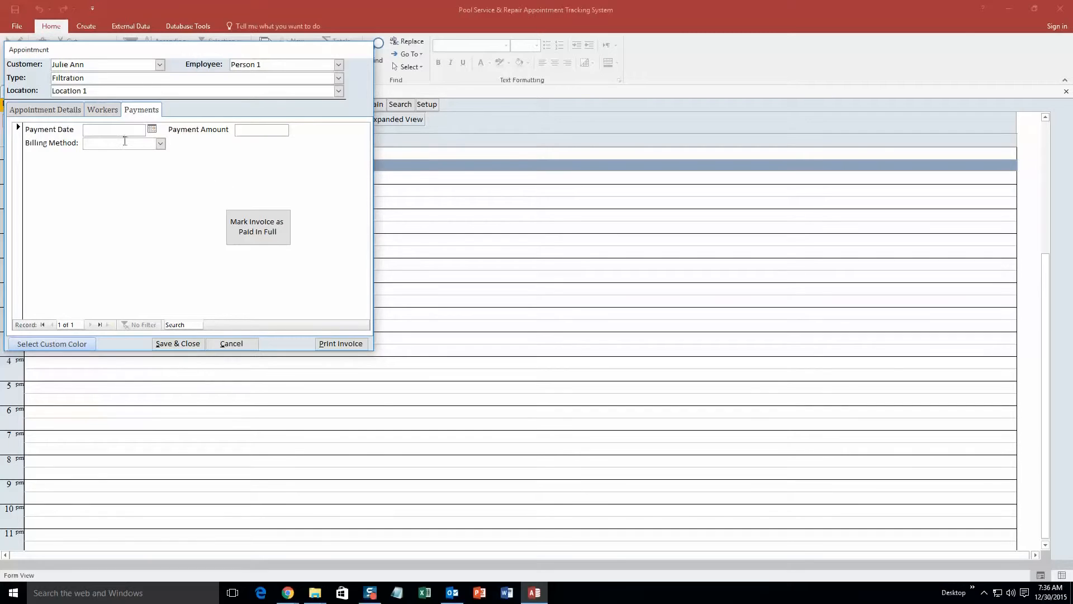
click(58, 114)
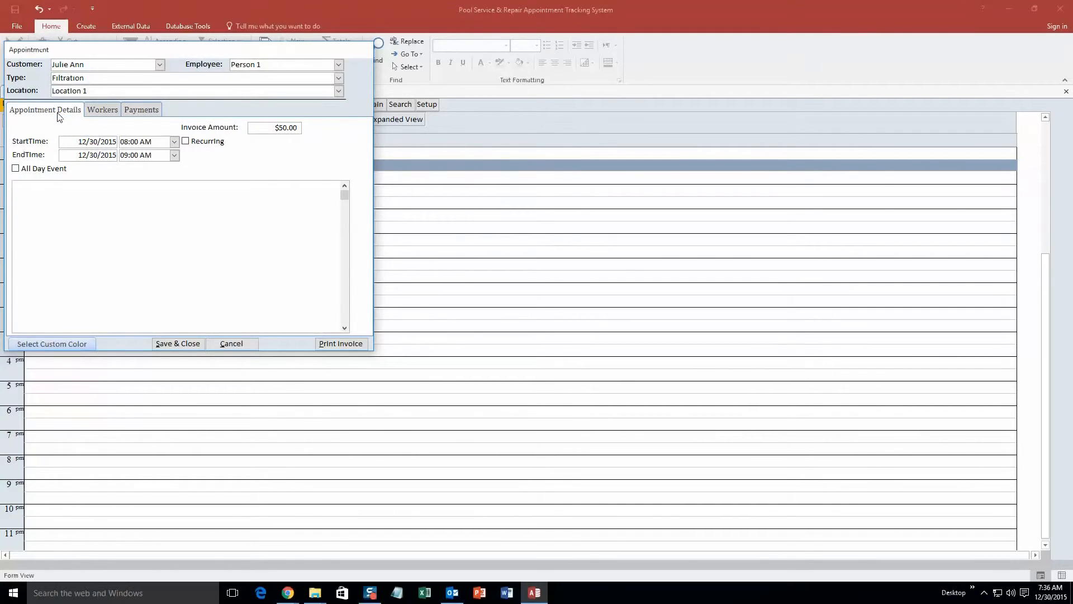
click(70, 344)
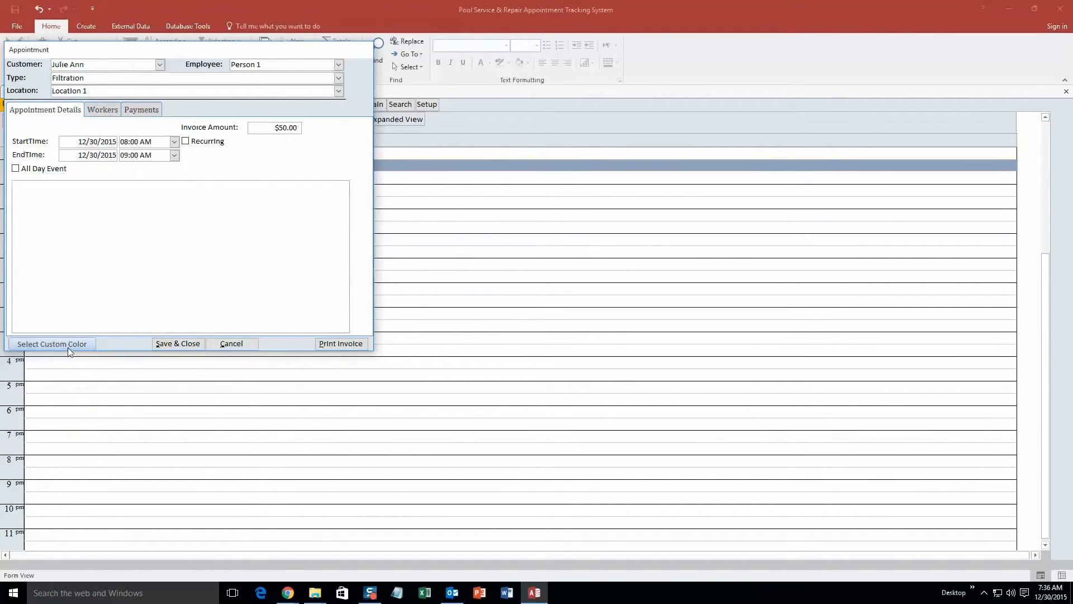
click(49, 119)
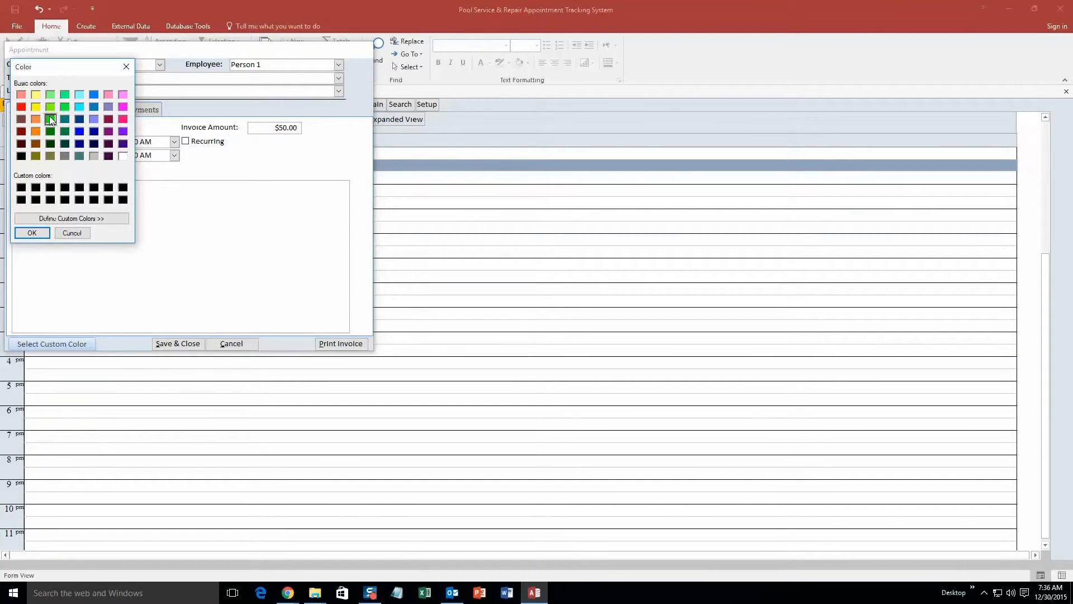
click(33, 233)
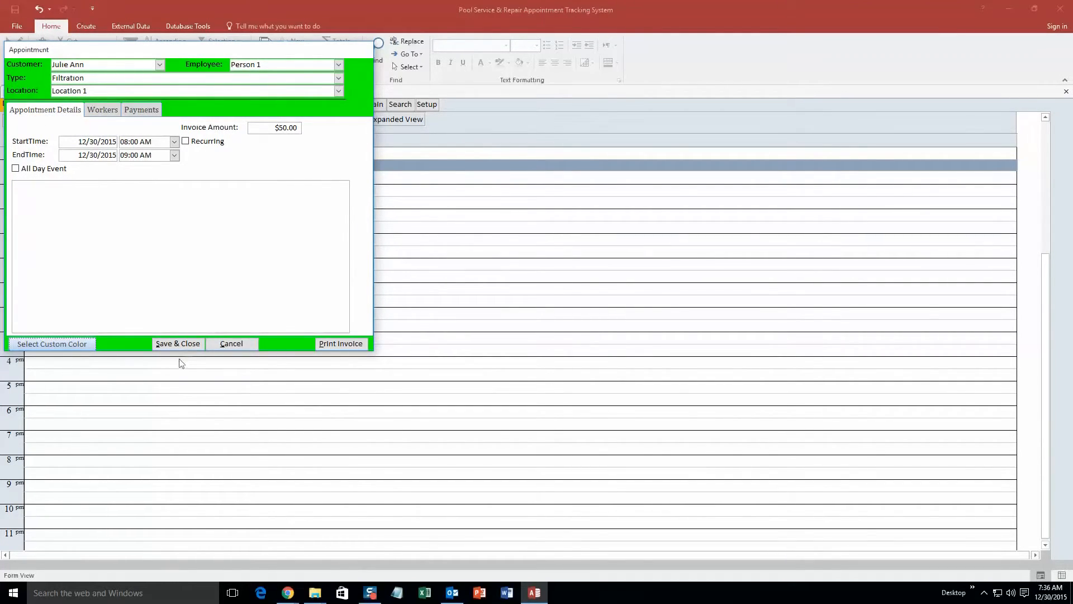
click(185, 344)
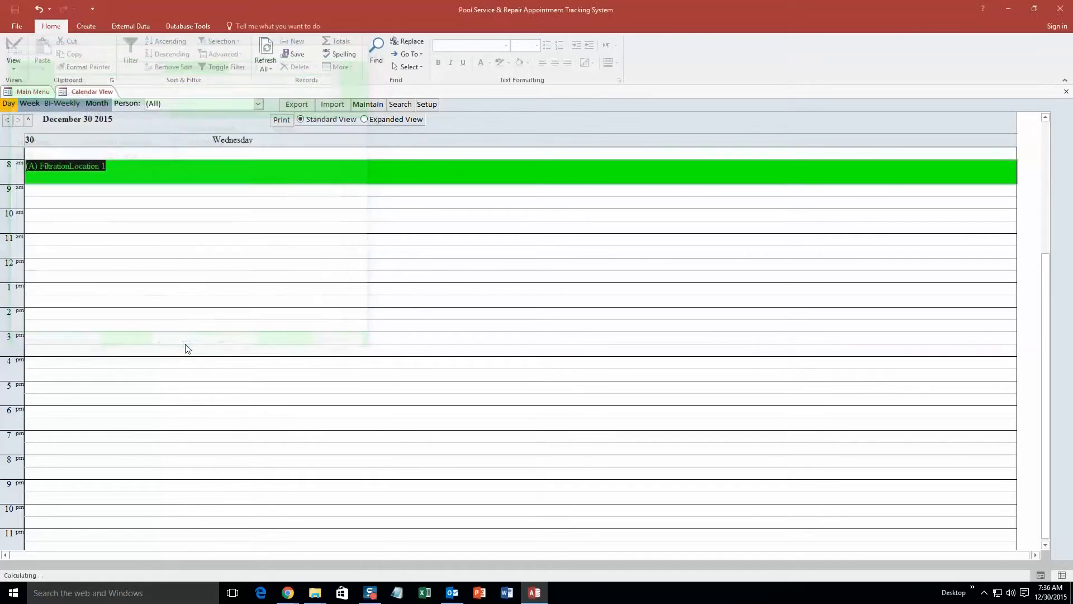
View the December 2015 month grid with the green Filtration appointment, then close Calendar View.
click(175, 202)
click(152, 214)
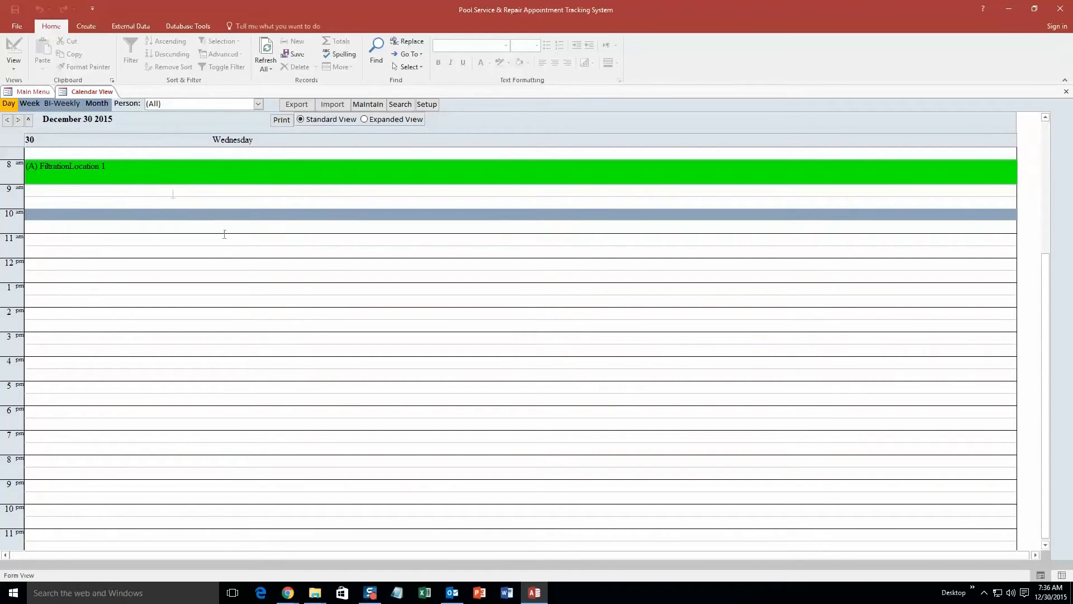
click(100, 106)
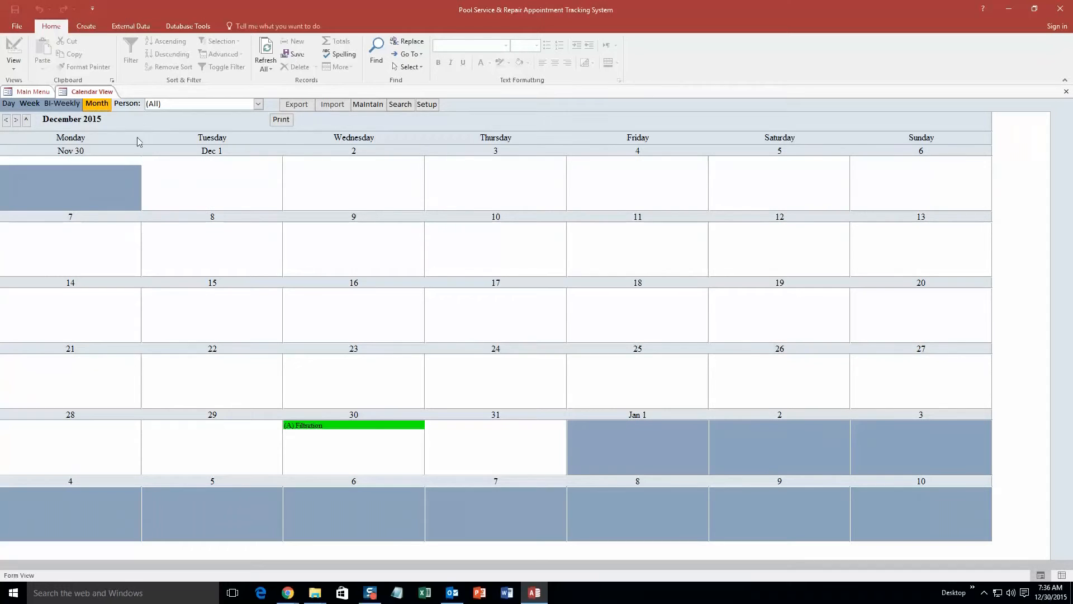
right_click(80, 93)
click(120, 112)
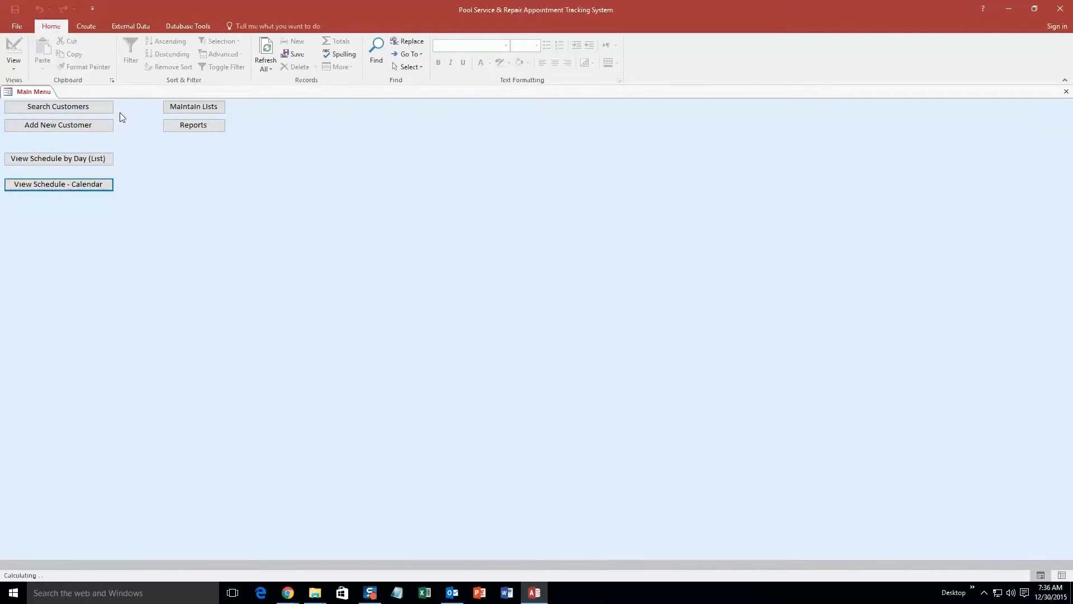
Search the day-list schedule from 12/30/2015, locate the 8:00–9:00 AM Filtration appointment, then close the search.
click(92, 161)
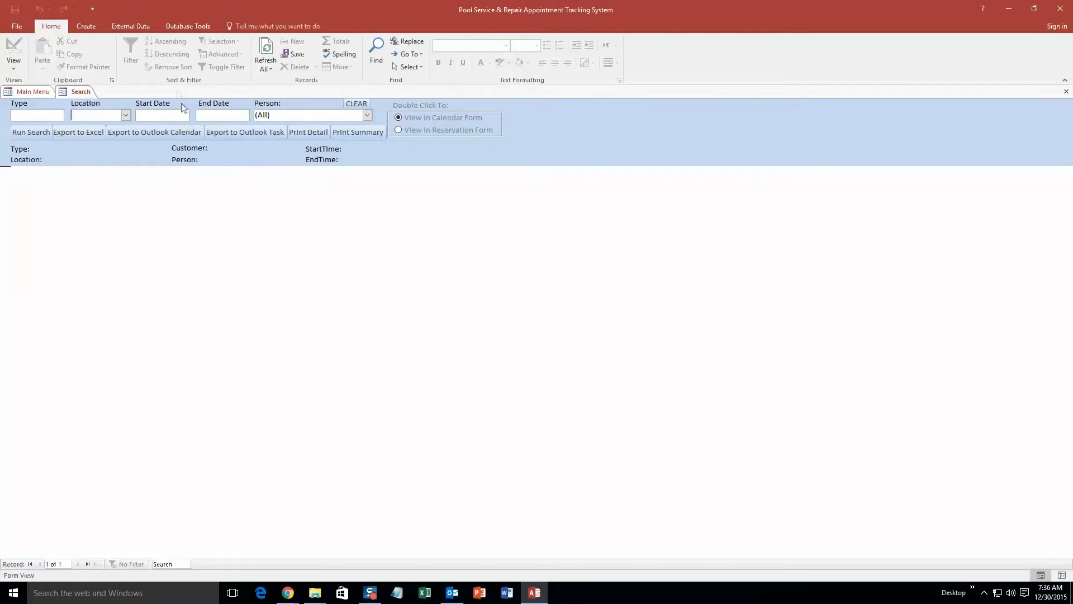
click(167, 119)
click(196, 114)
click(148, 203)
click(38, 131)
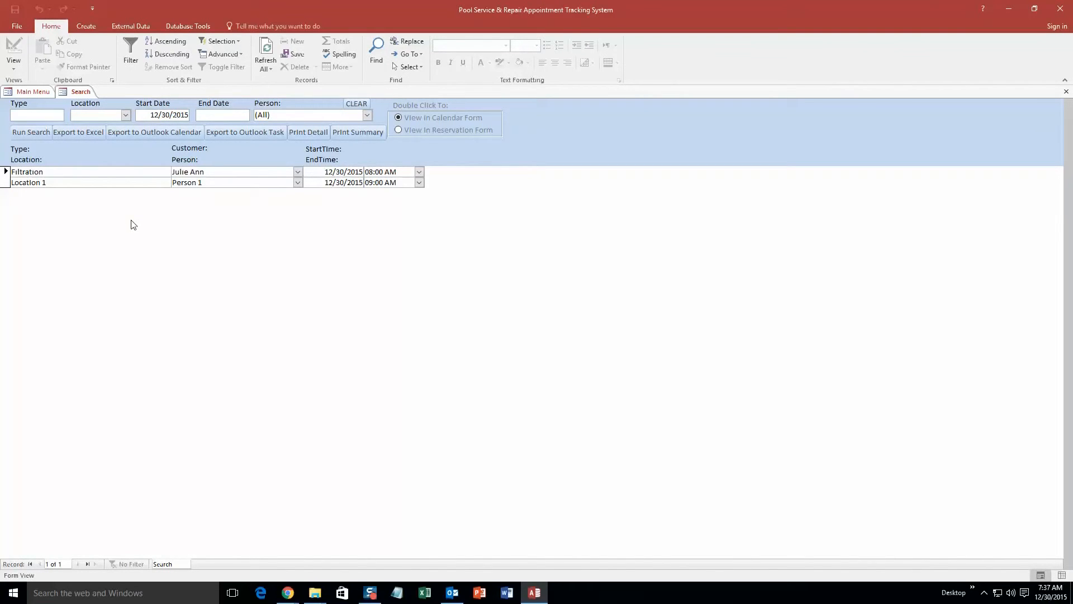
right_click(84, 92)
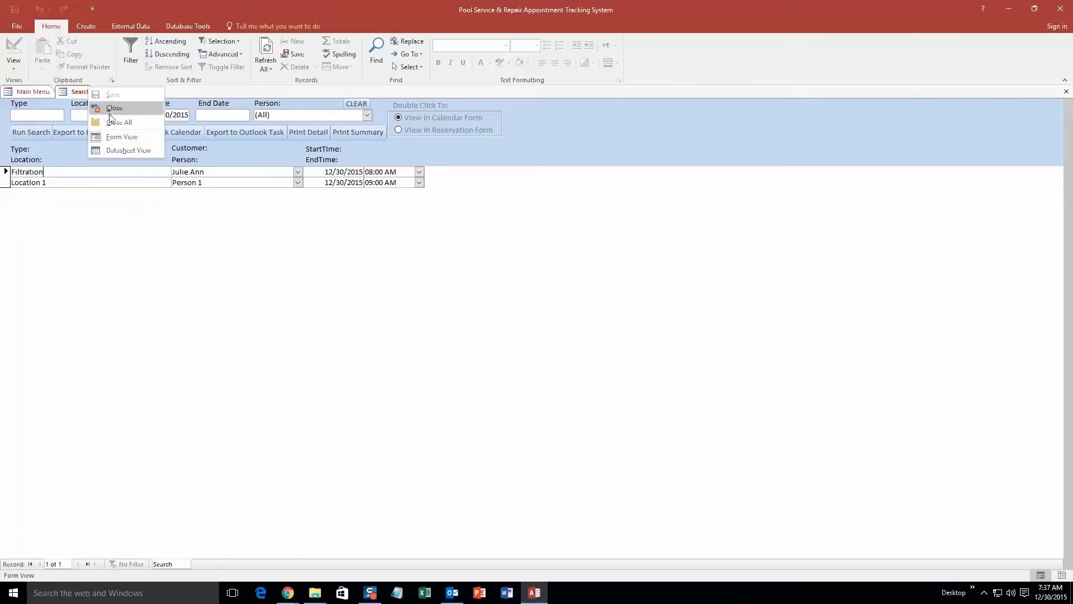
click(109, 122)
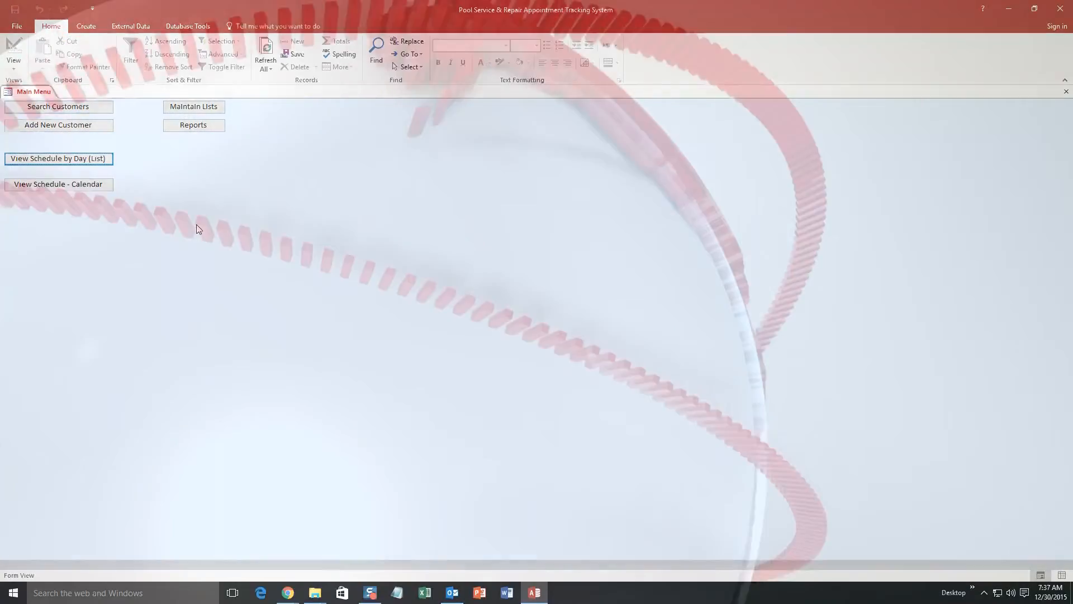